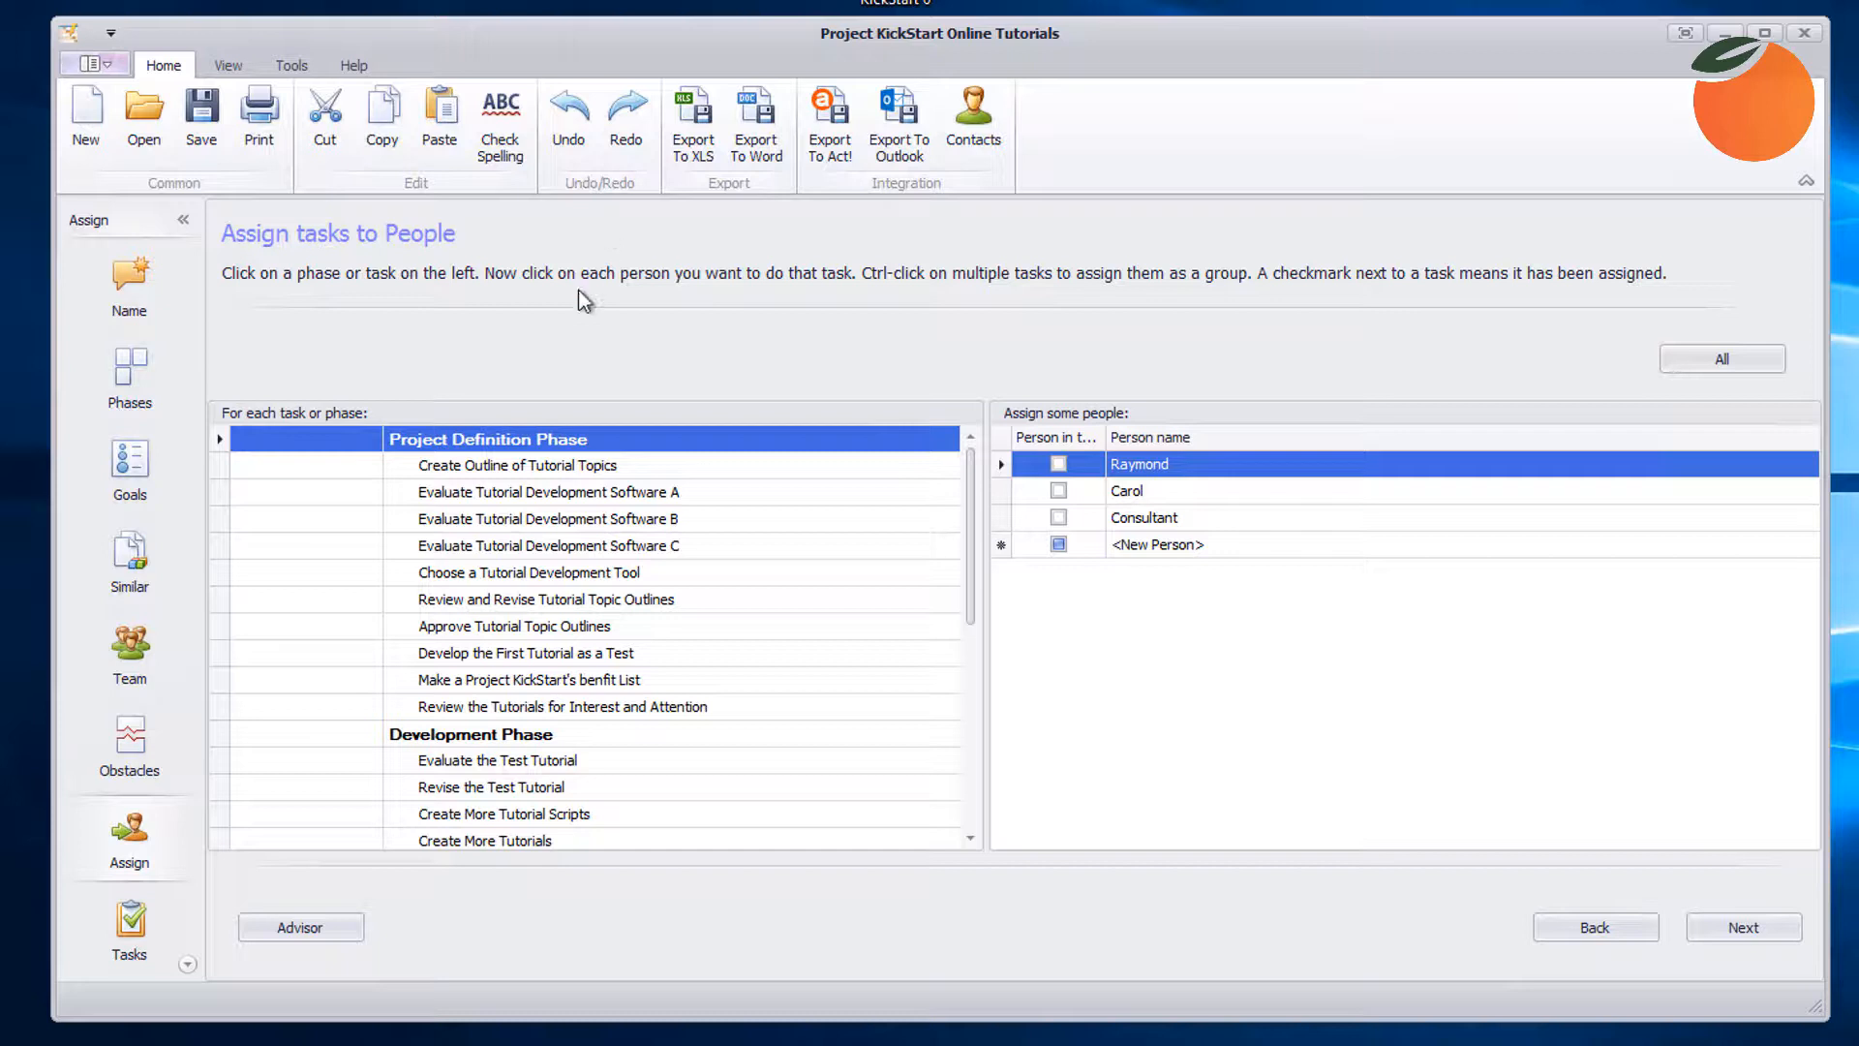
- Assign only the Consultant to the Create Outline of Tutorial Topics task
click(489, 473)
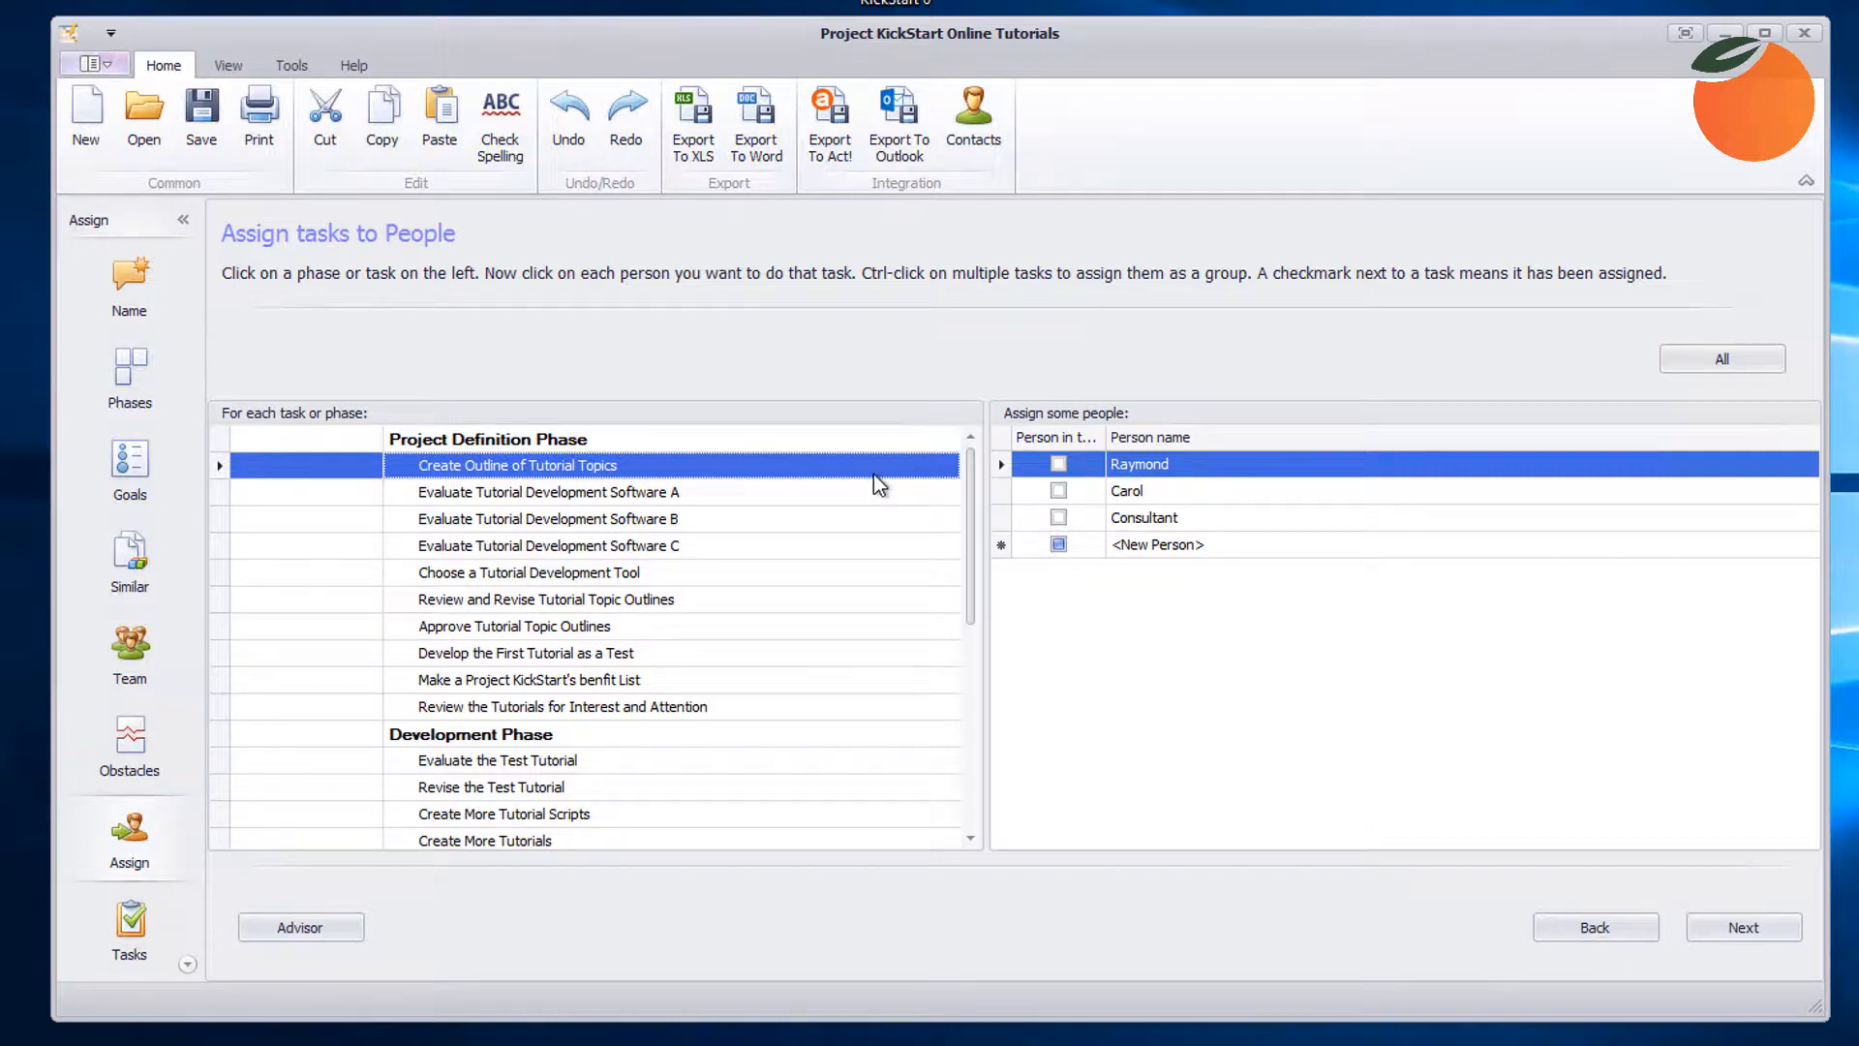
click(1059, 491)
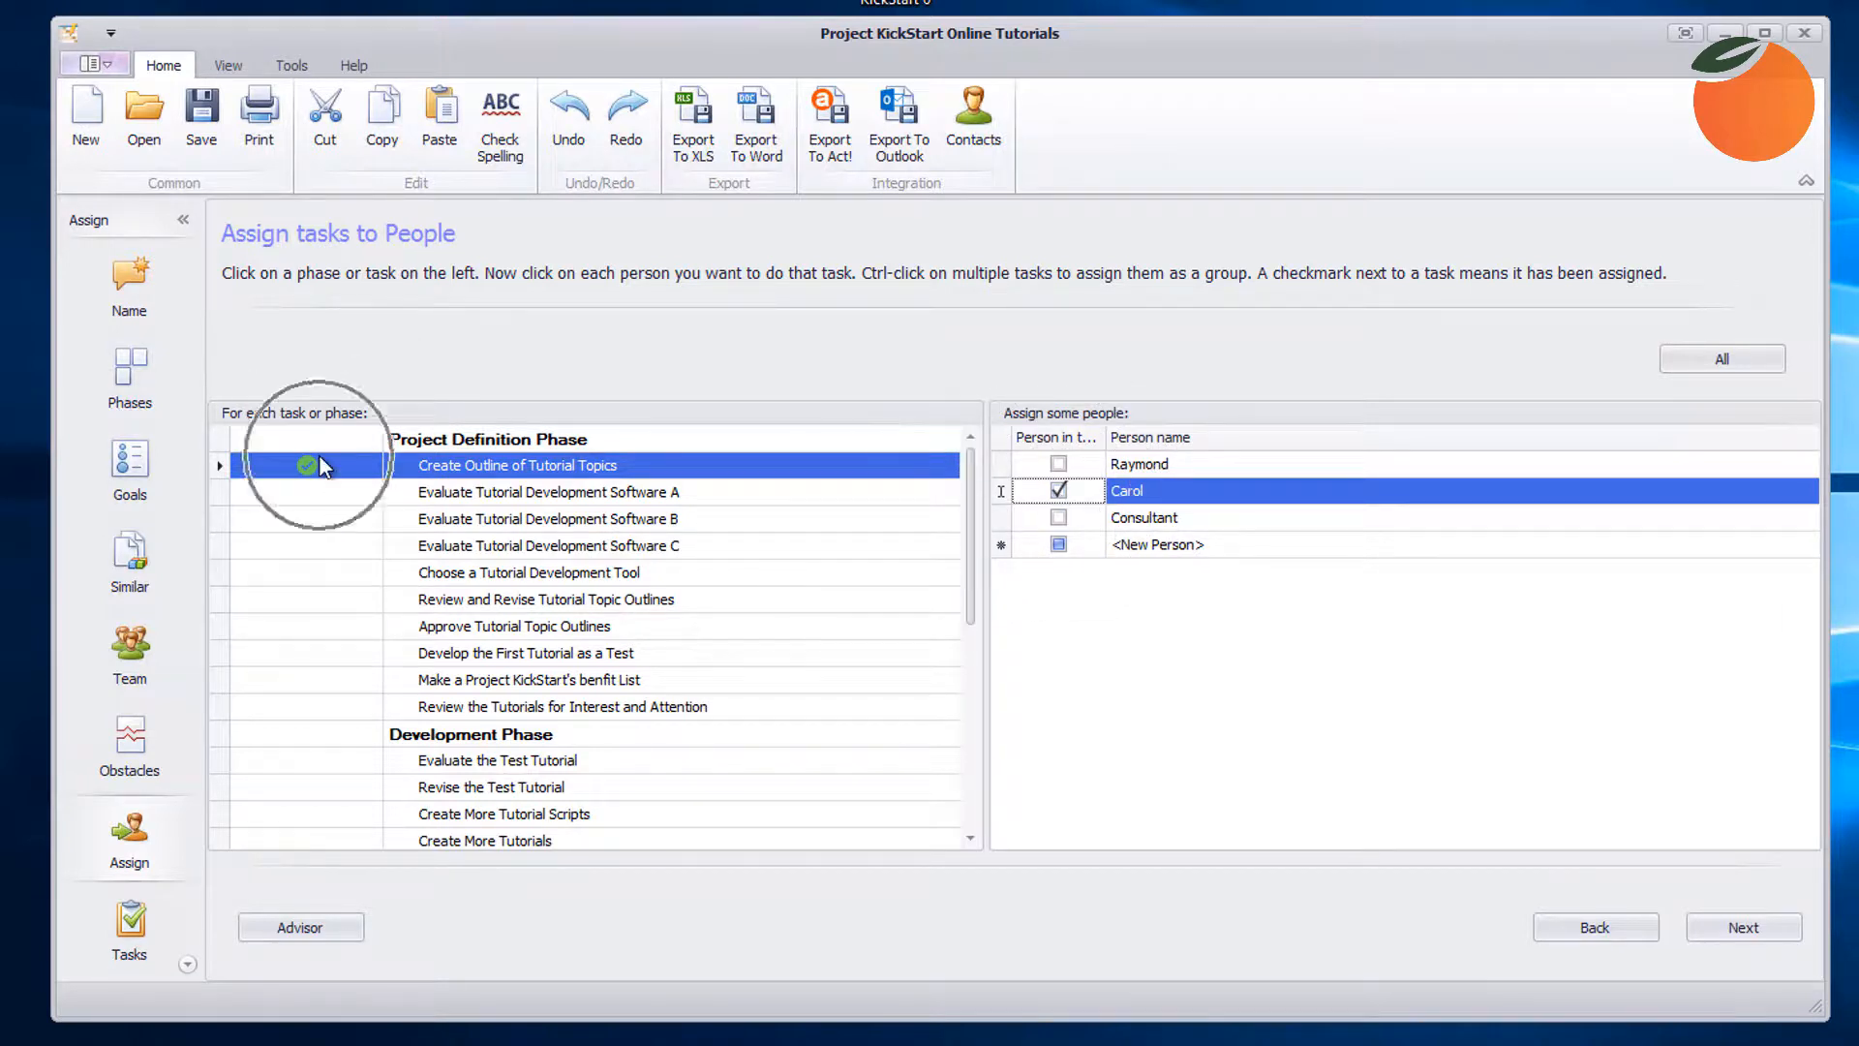
click(1059, 517)
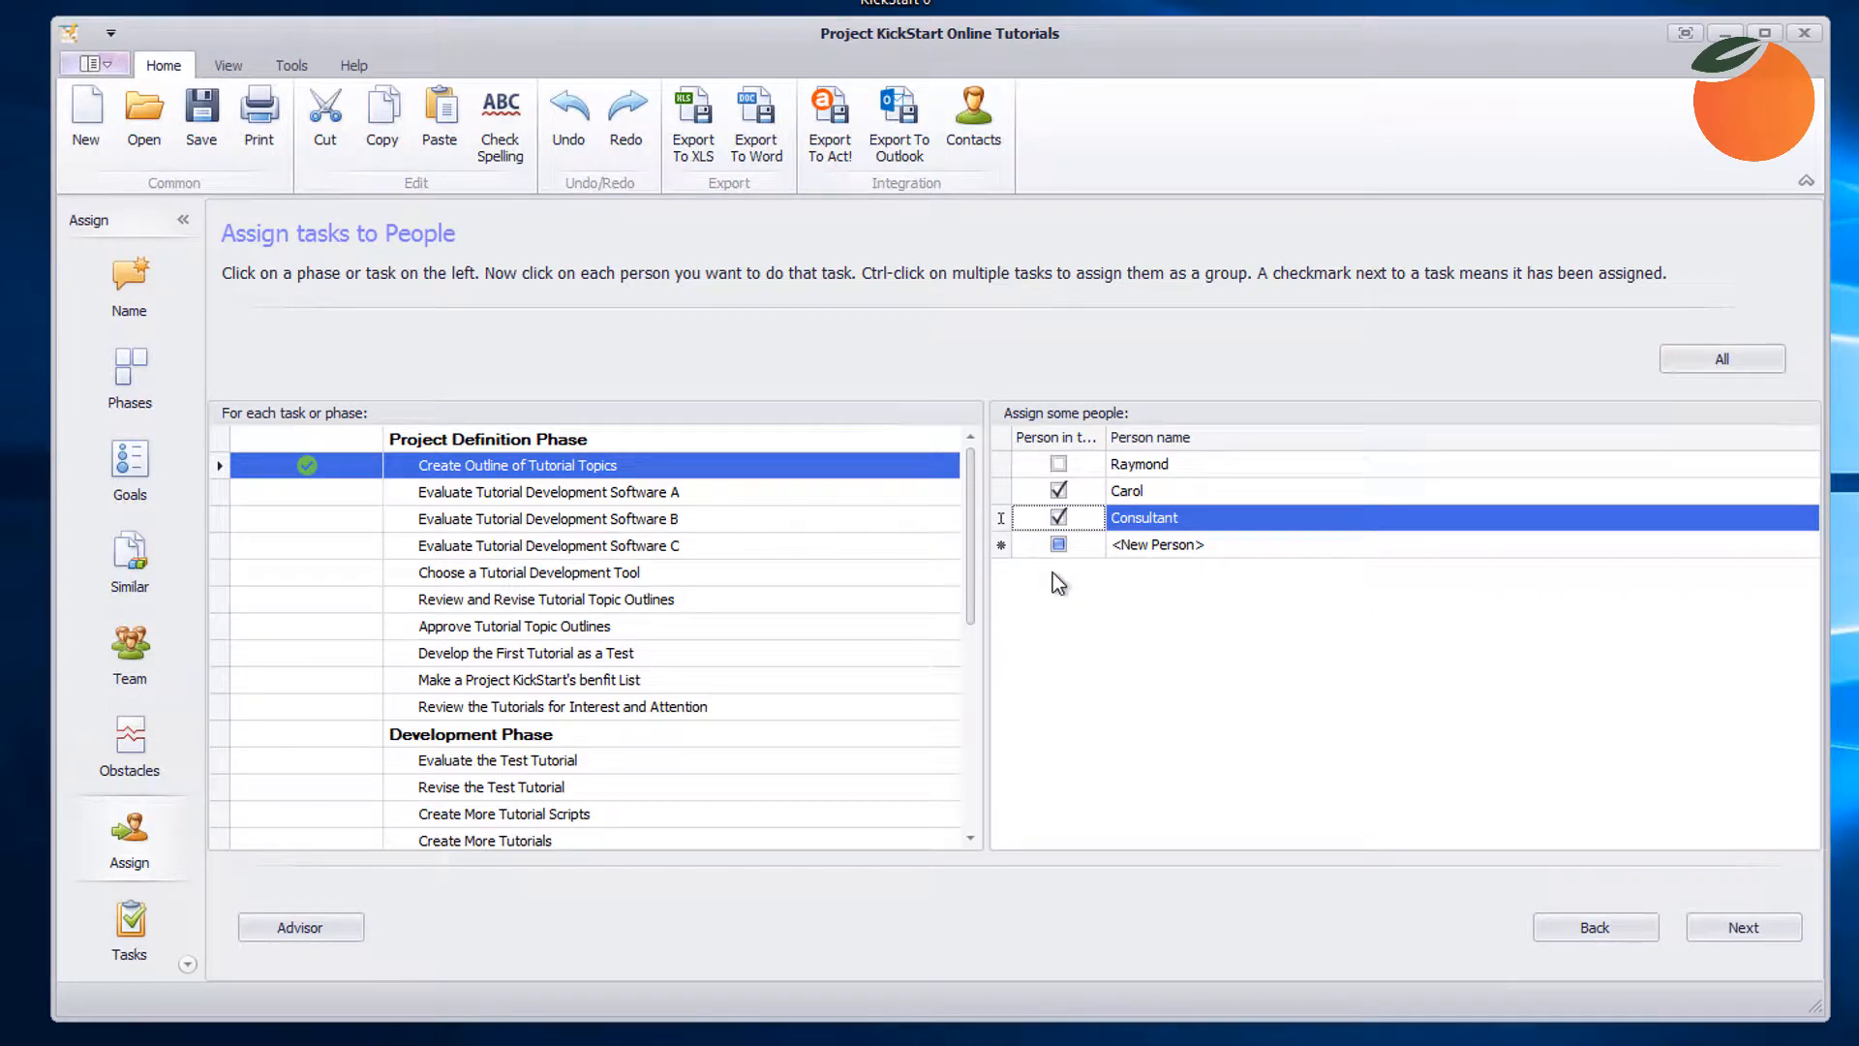
click(1059, 490)
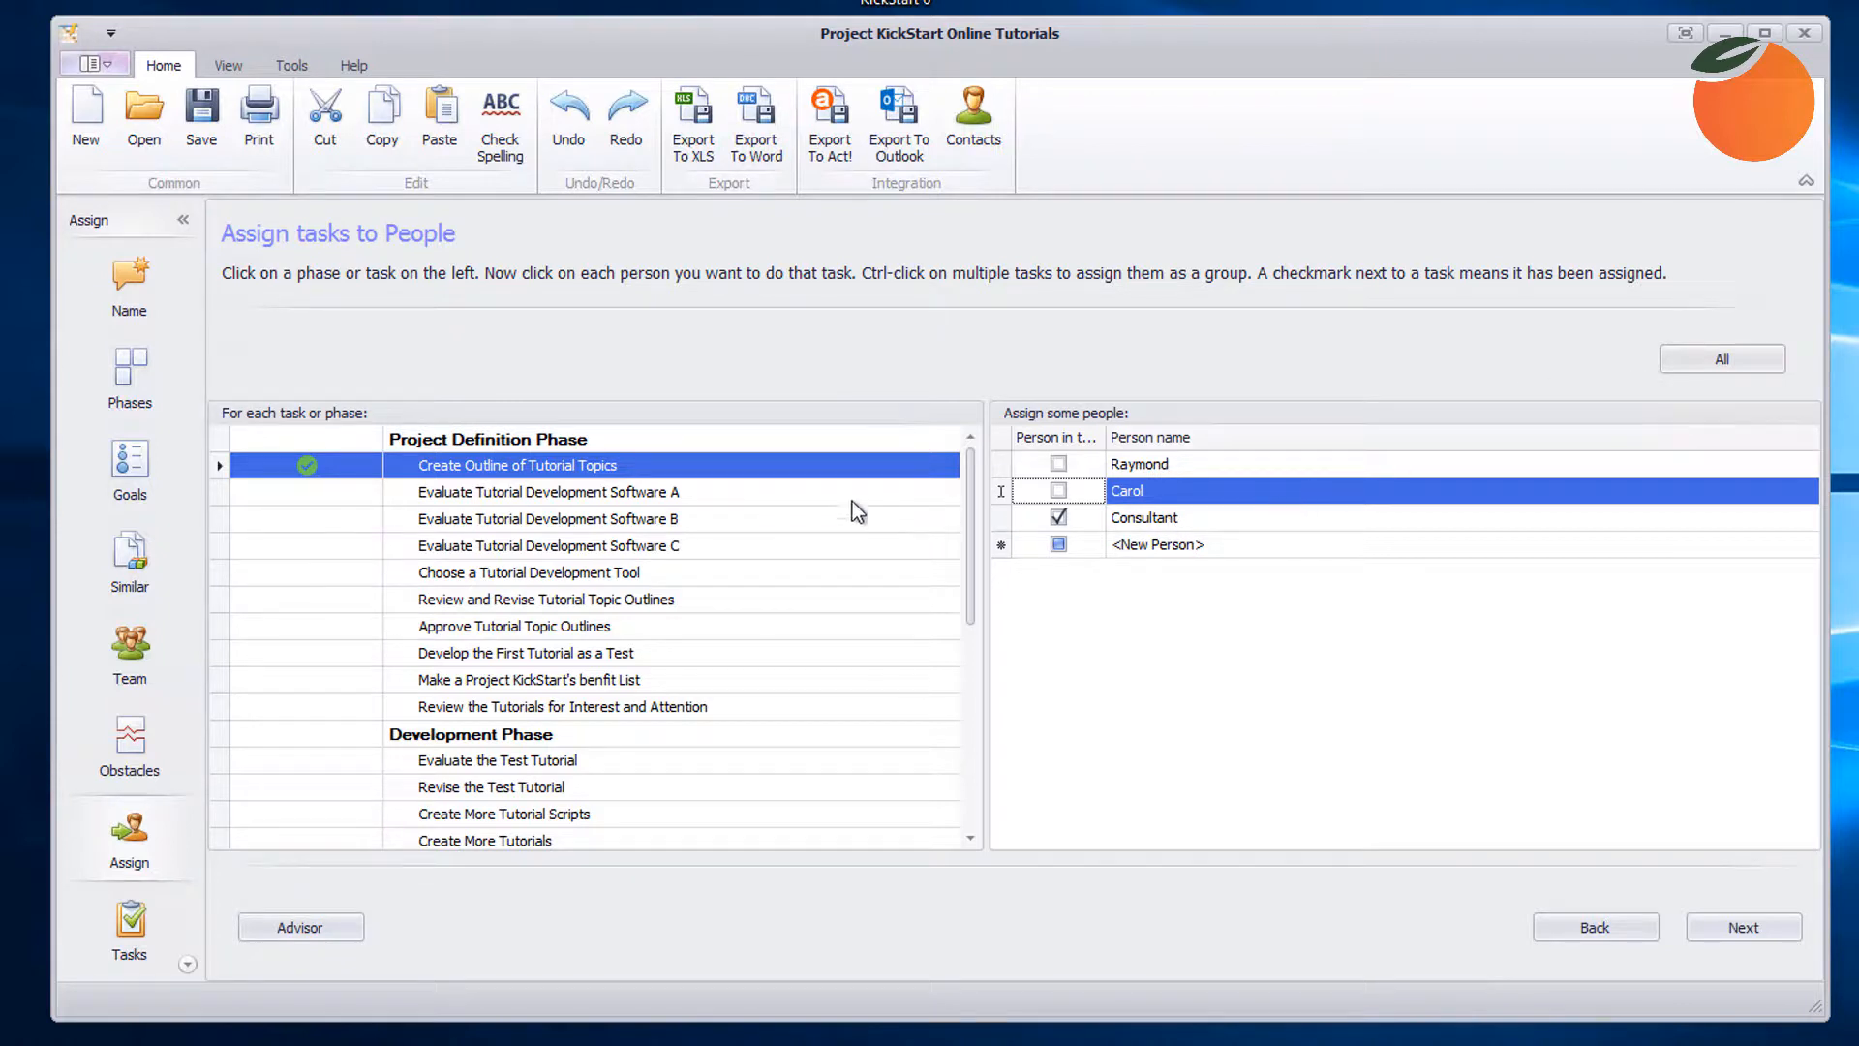
- Add Project KickStart Testers as a new person and assign them to Review the Tutorials for Interest and Attention
click(506, 708)
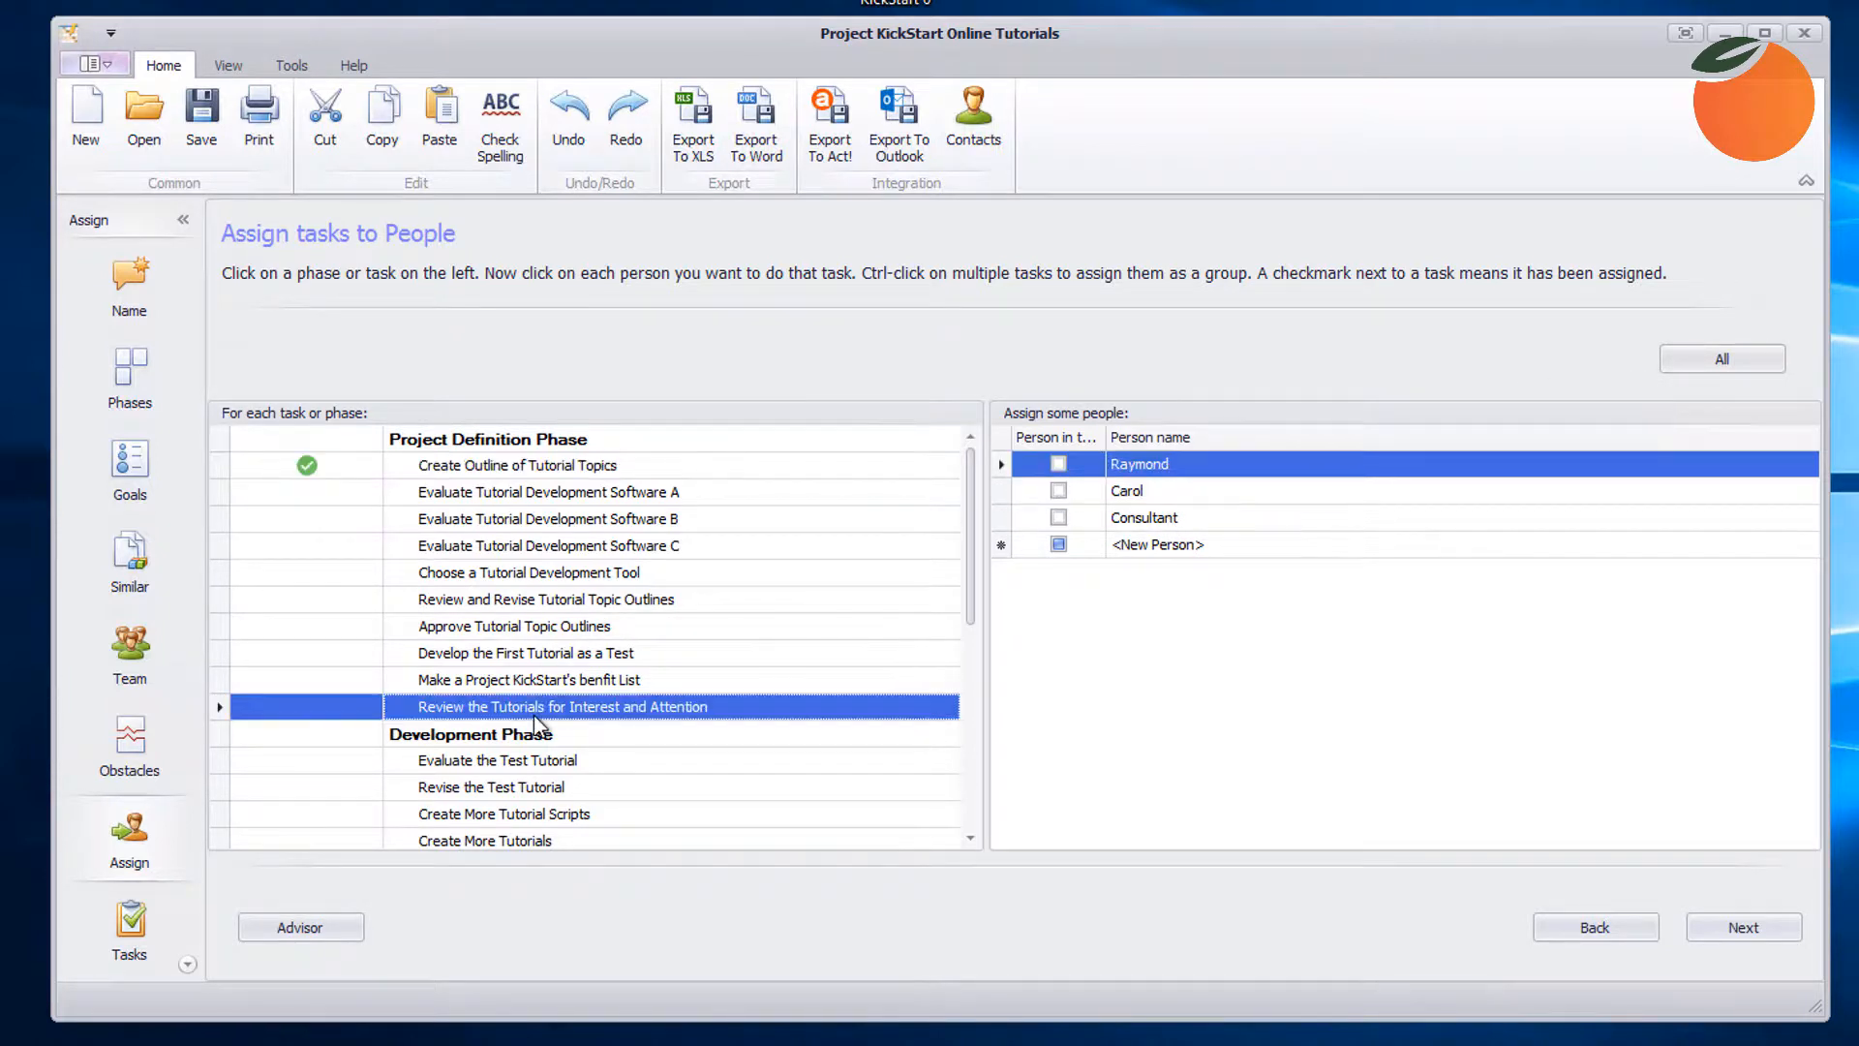
click(1146, 554)
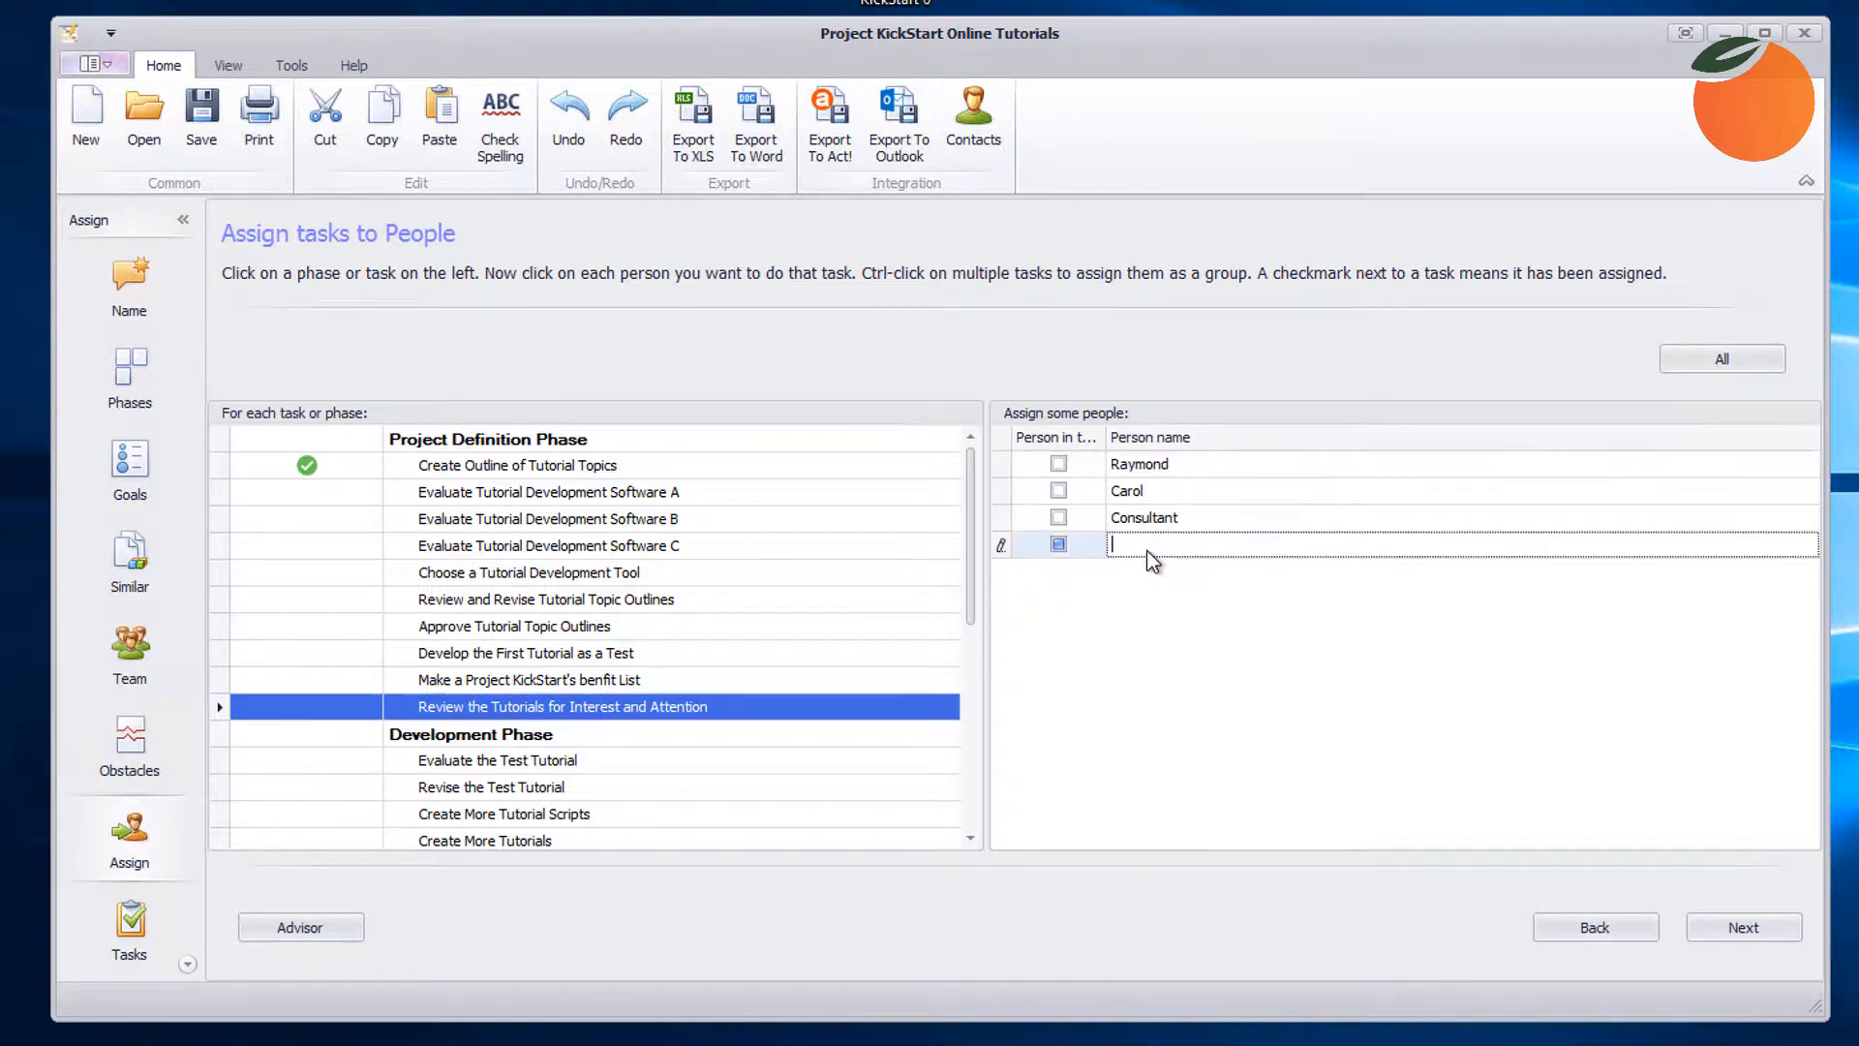
text(Project Kic)
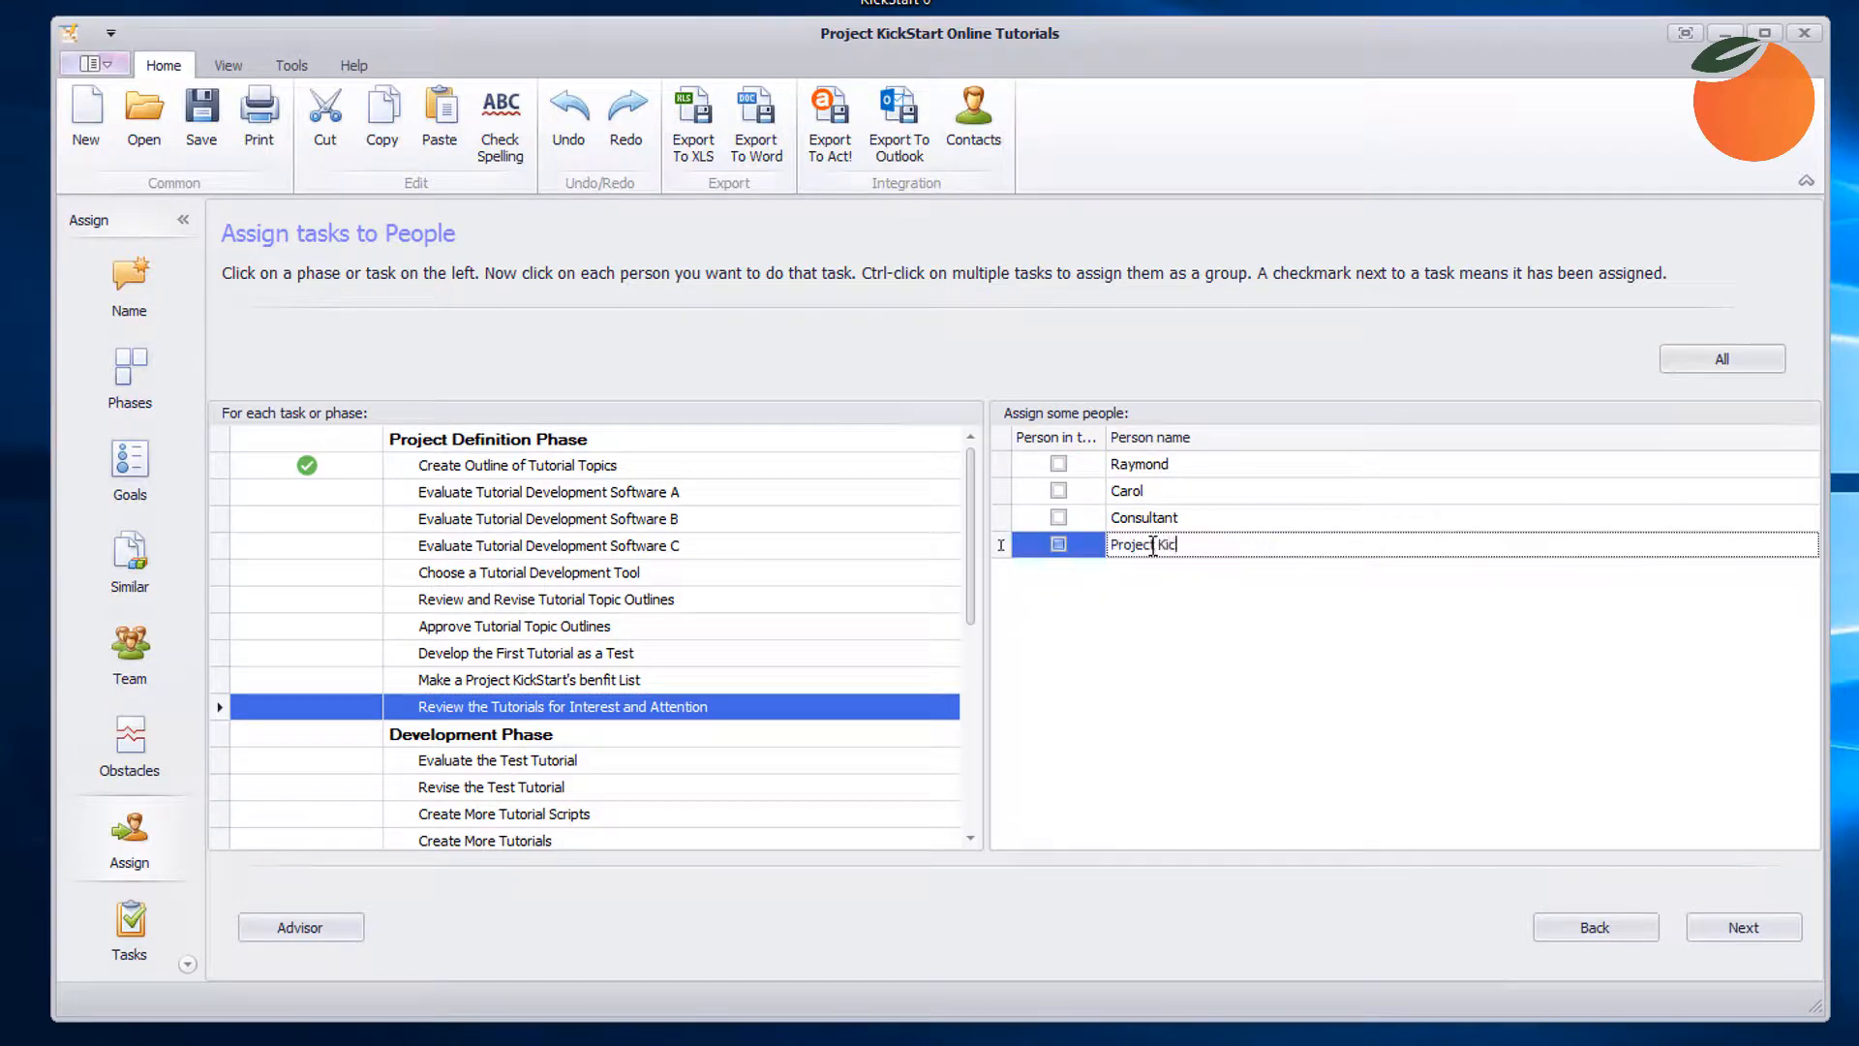
text(kStart Testers)
click(597, 444)
click(488, 710)
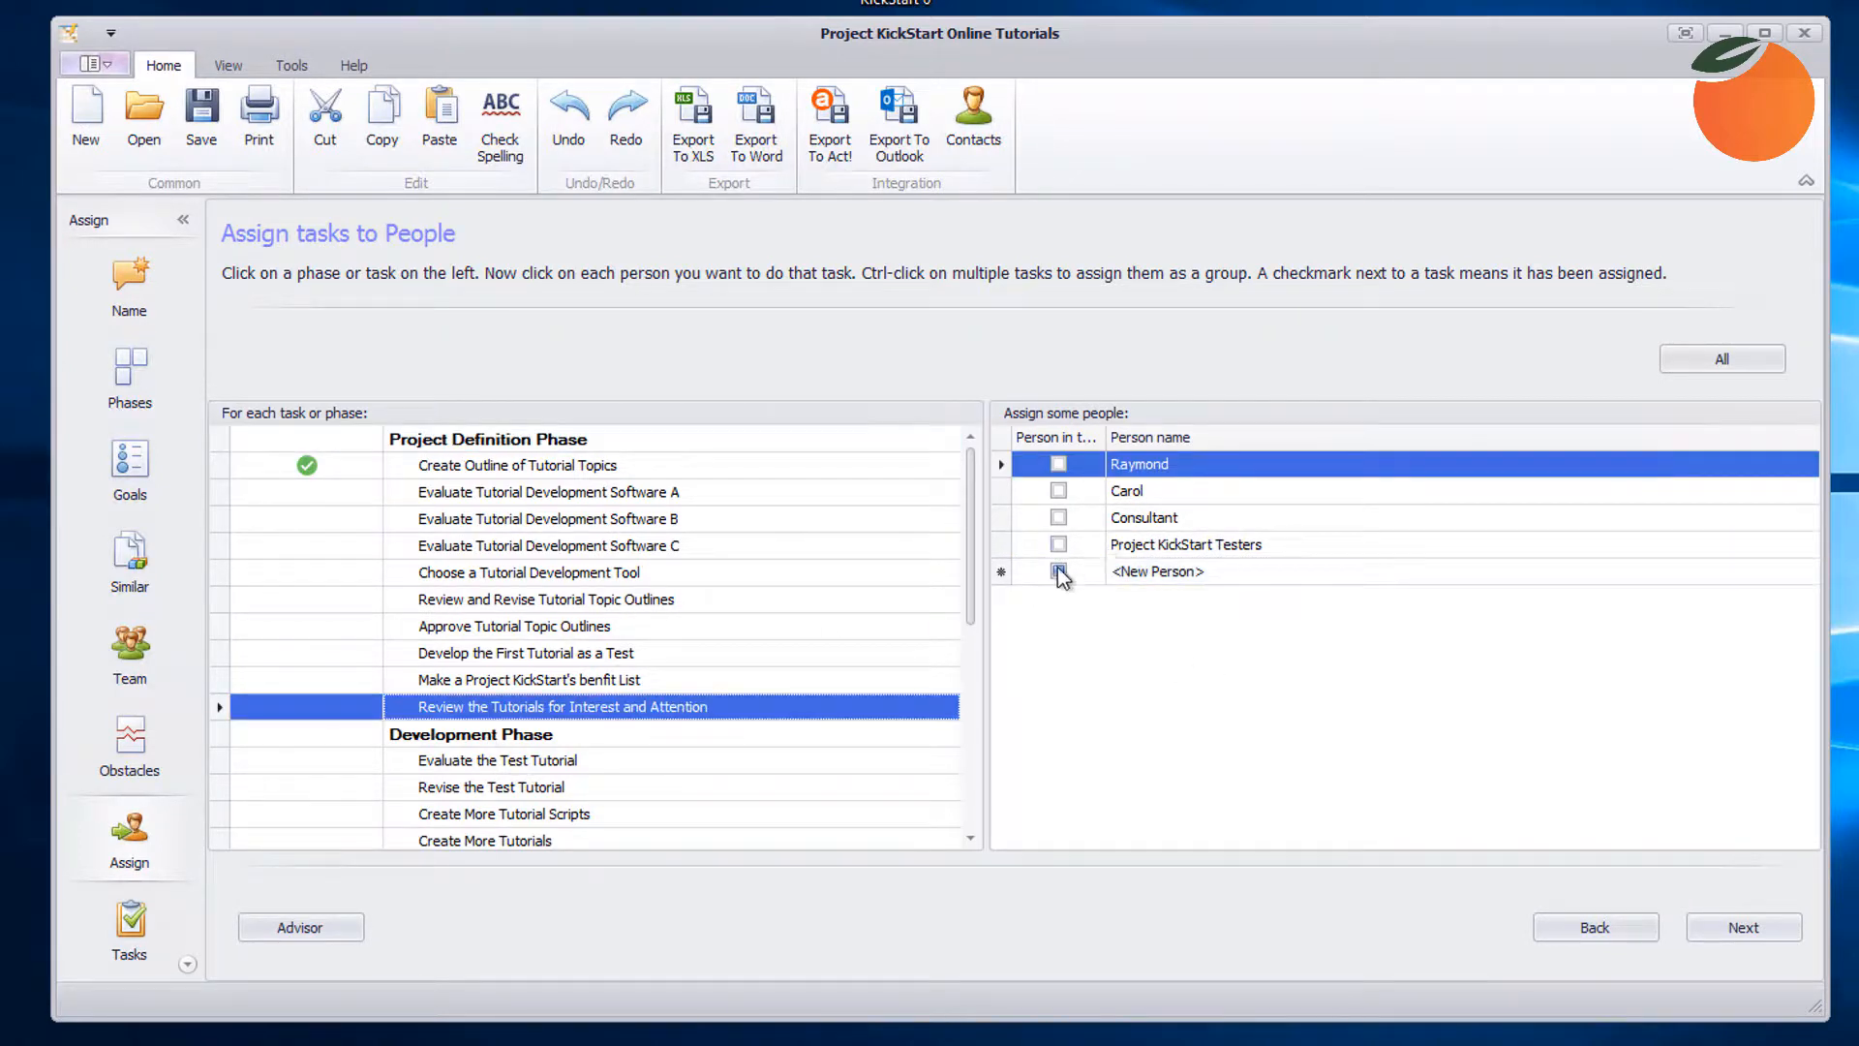
click(1059, 545)
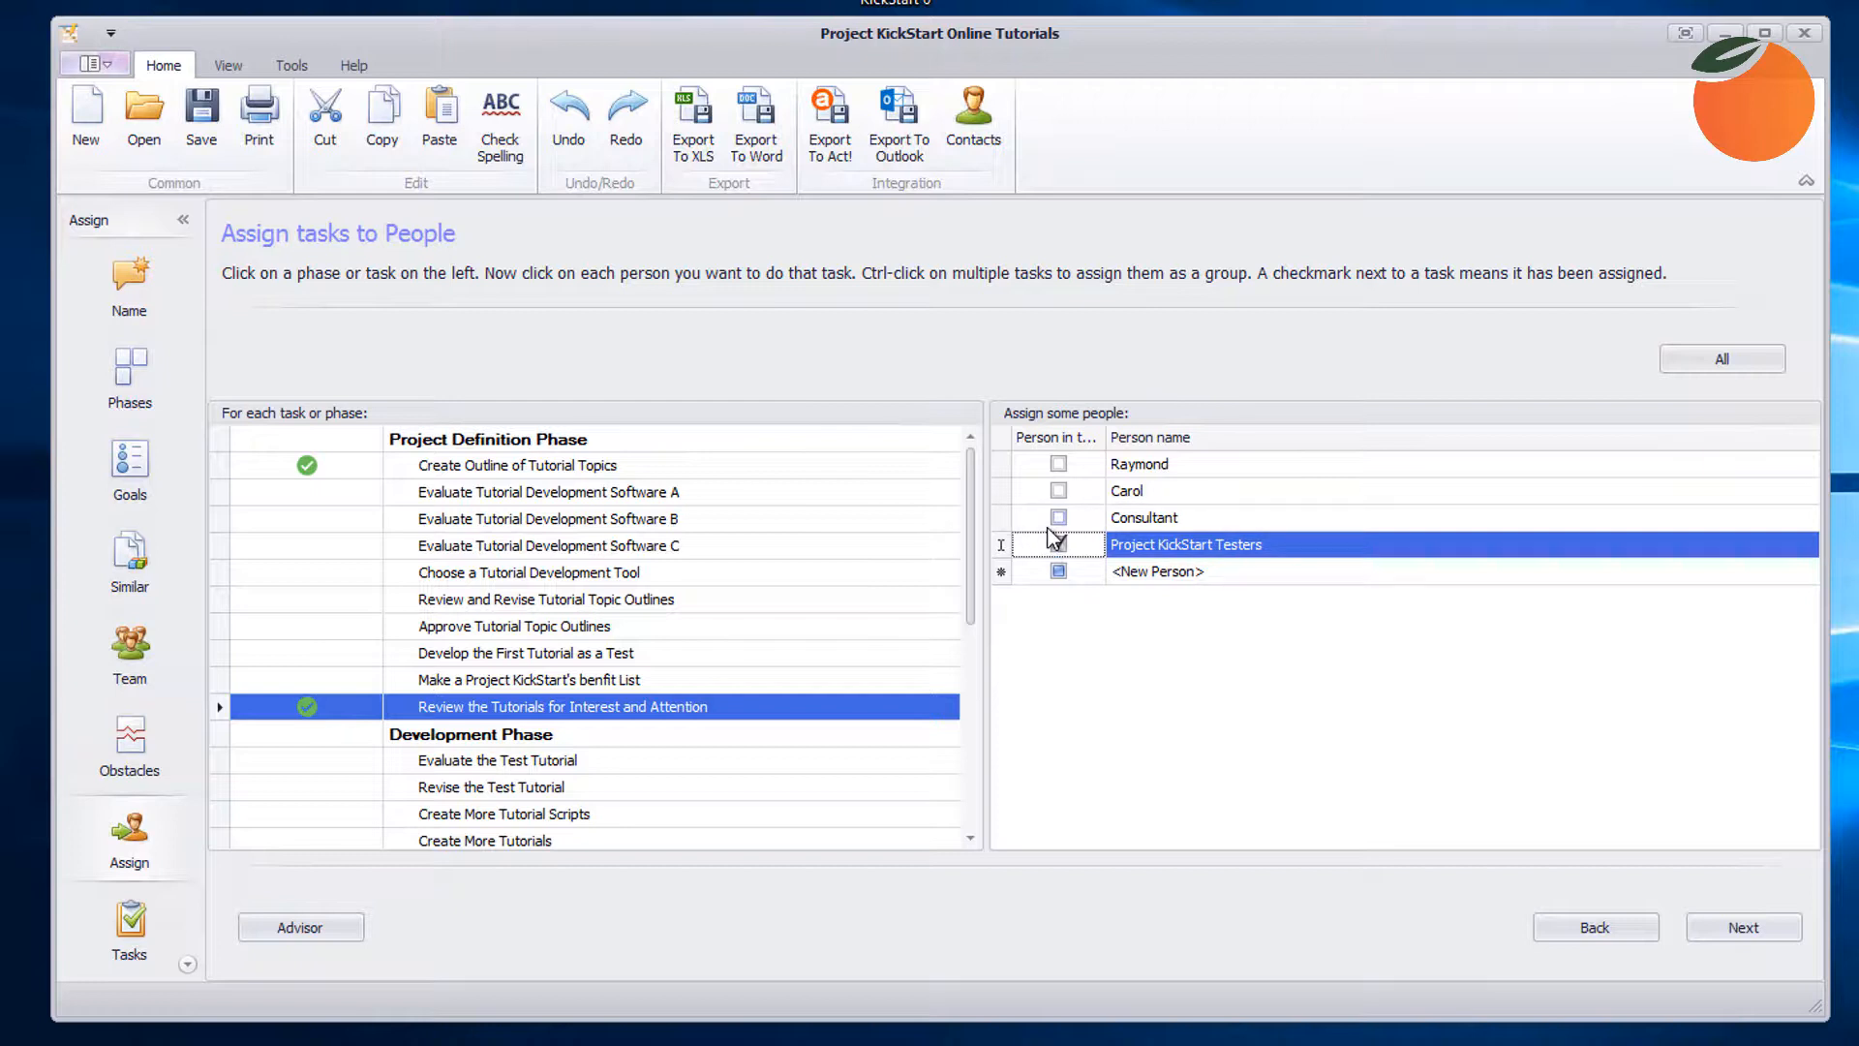
- Assign the Consultant to the tasks from Evaluate Tutorial Development Software A through Review the Tutorials for Interest and Attention, and proceed to the task list
click(1124, 523)
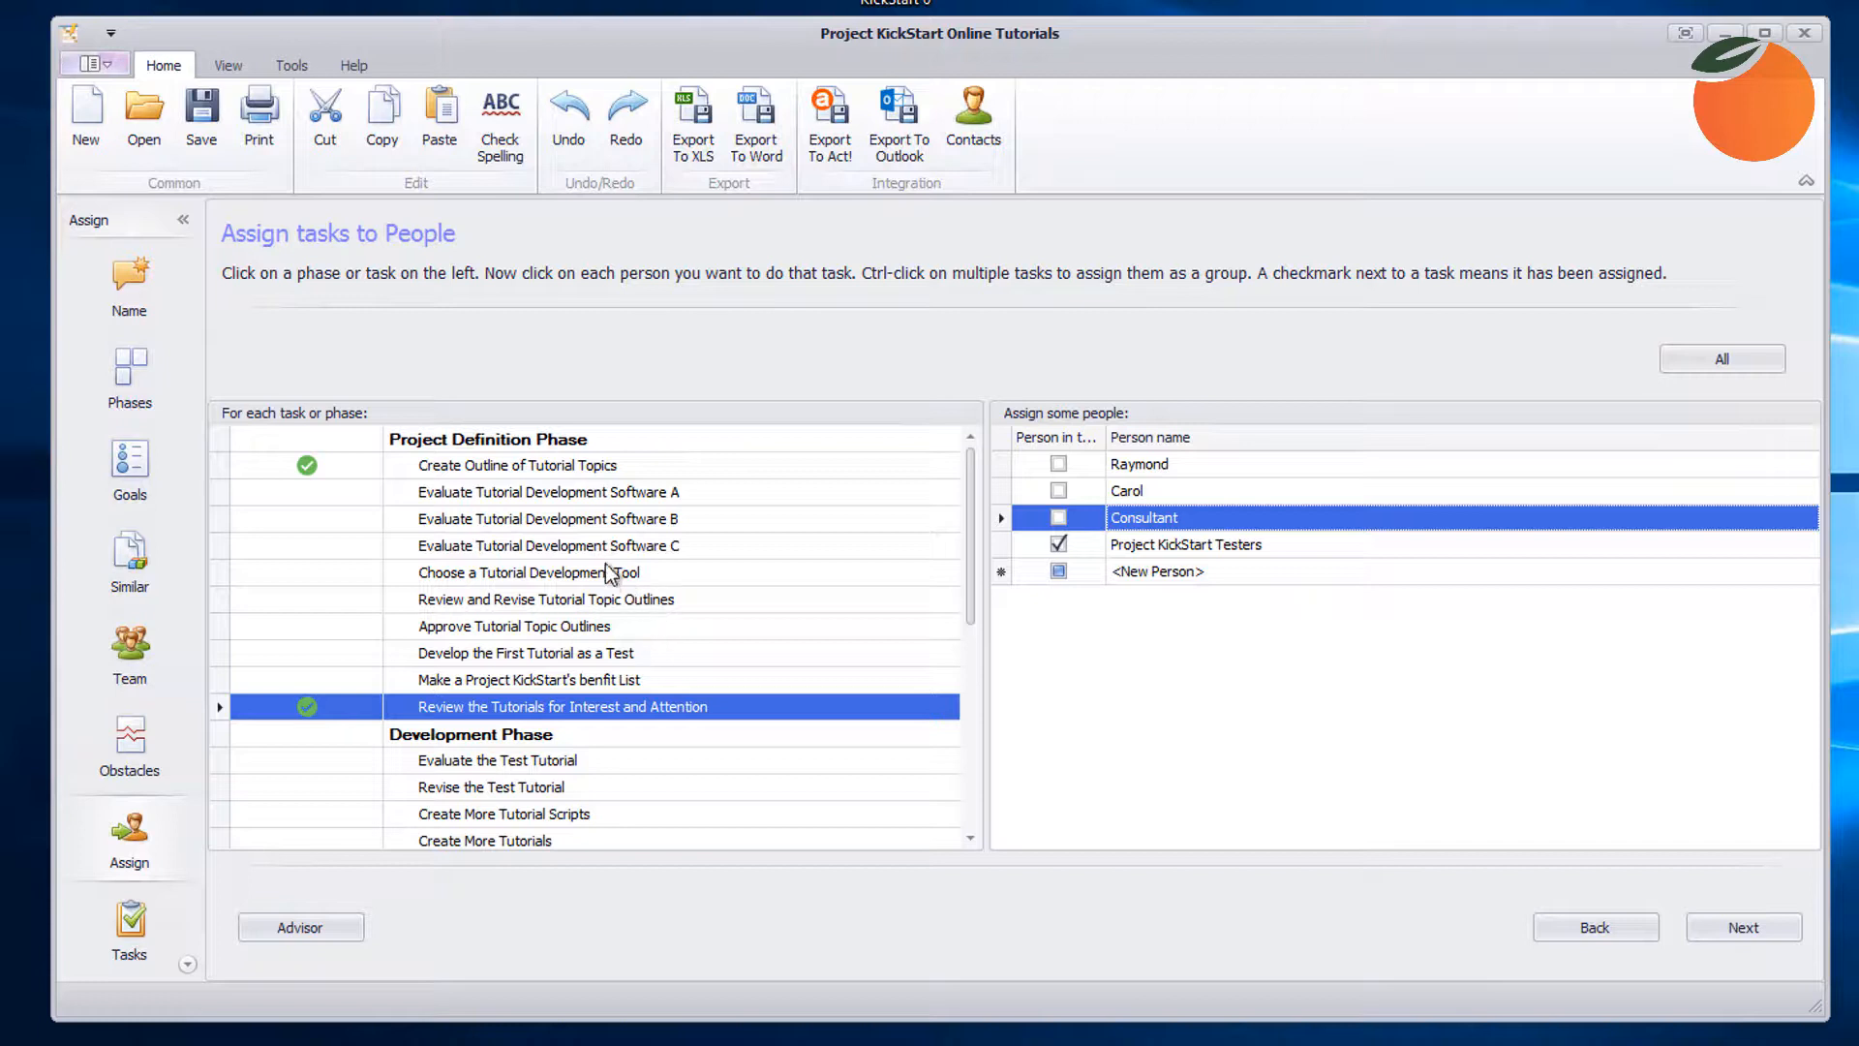
shift+click(533, 496)
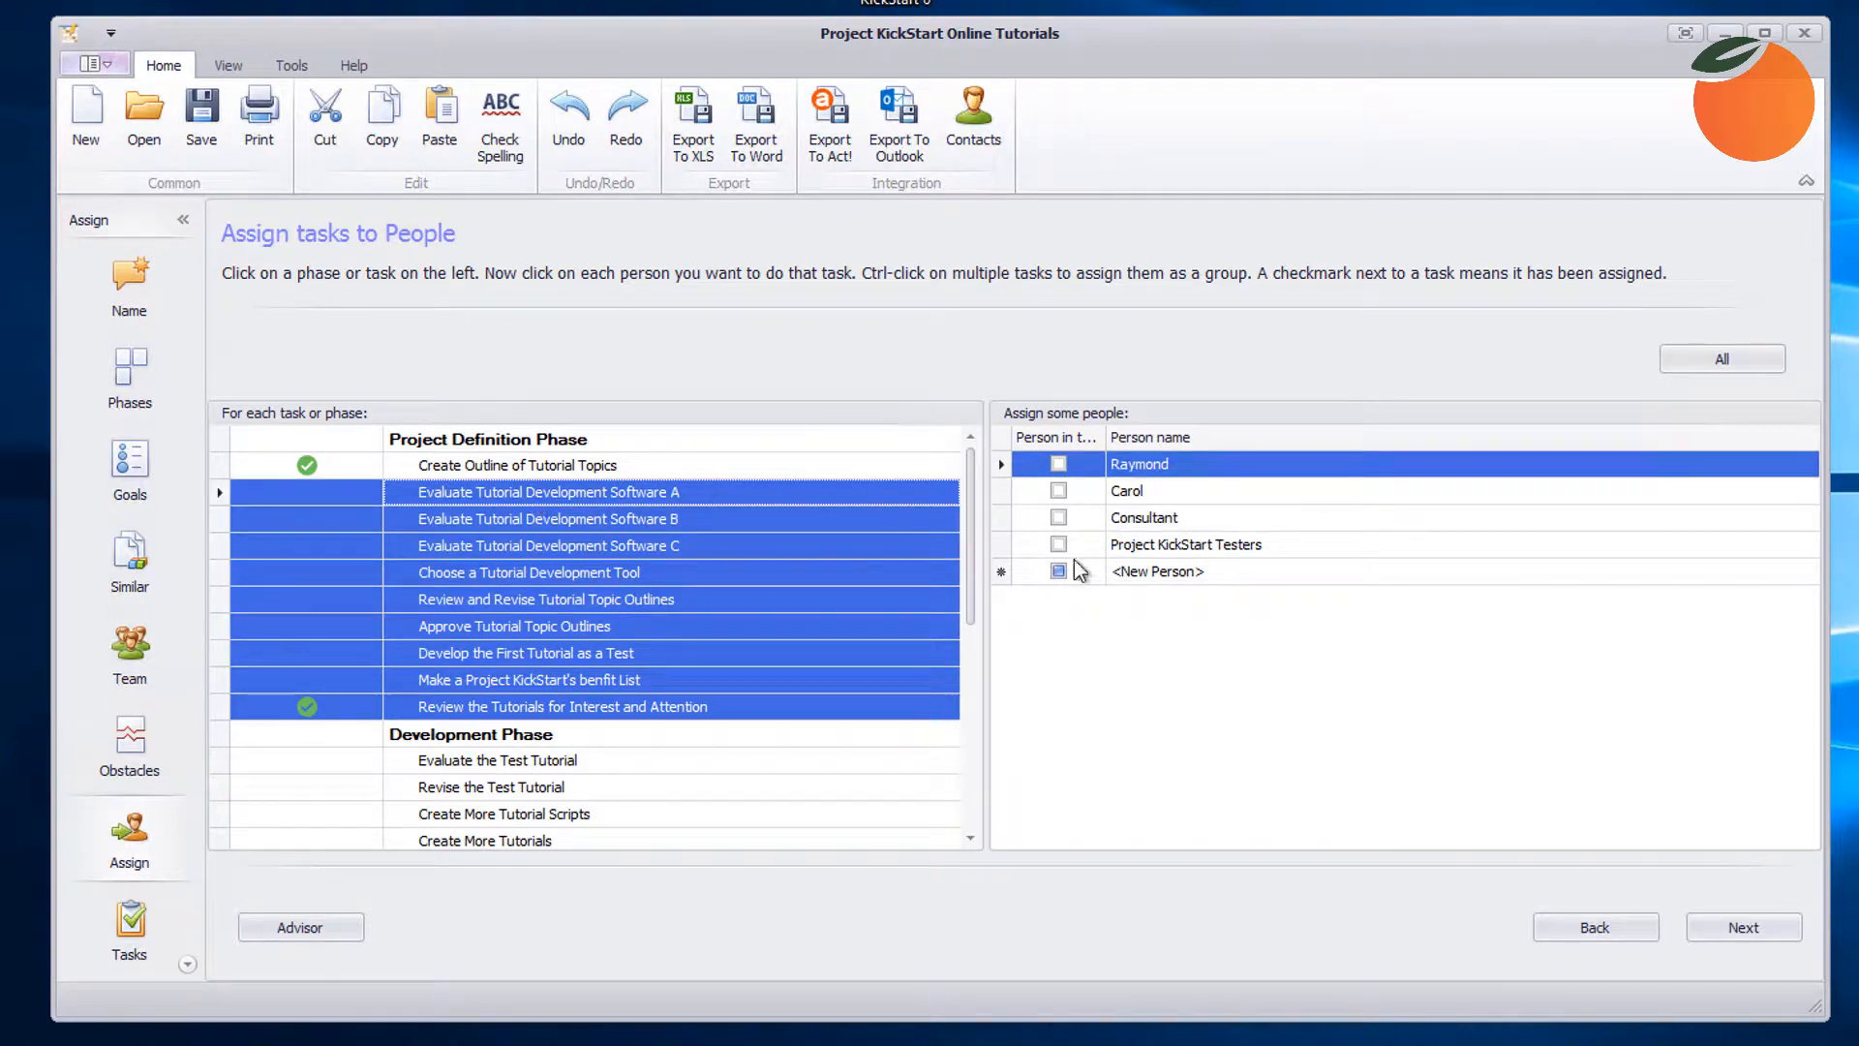
click(1058, 517)
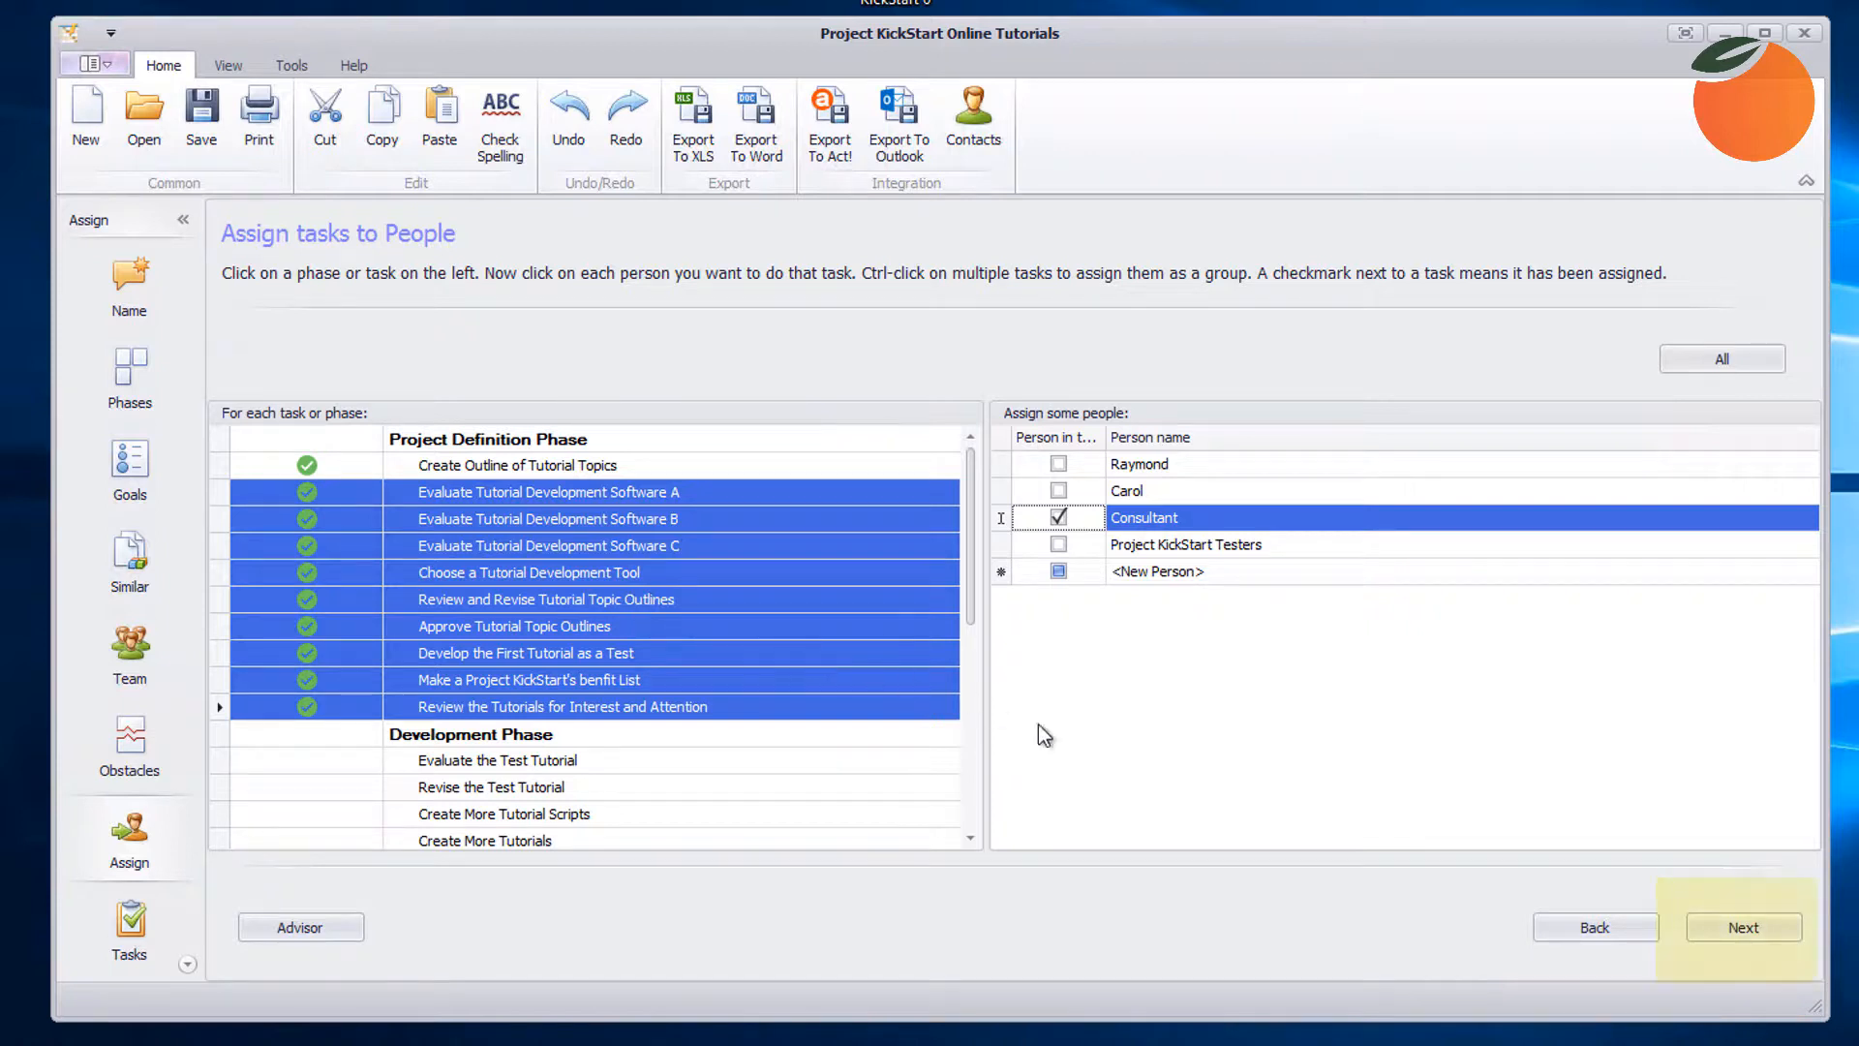
click(1733, 930)
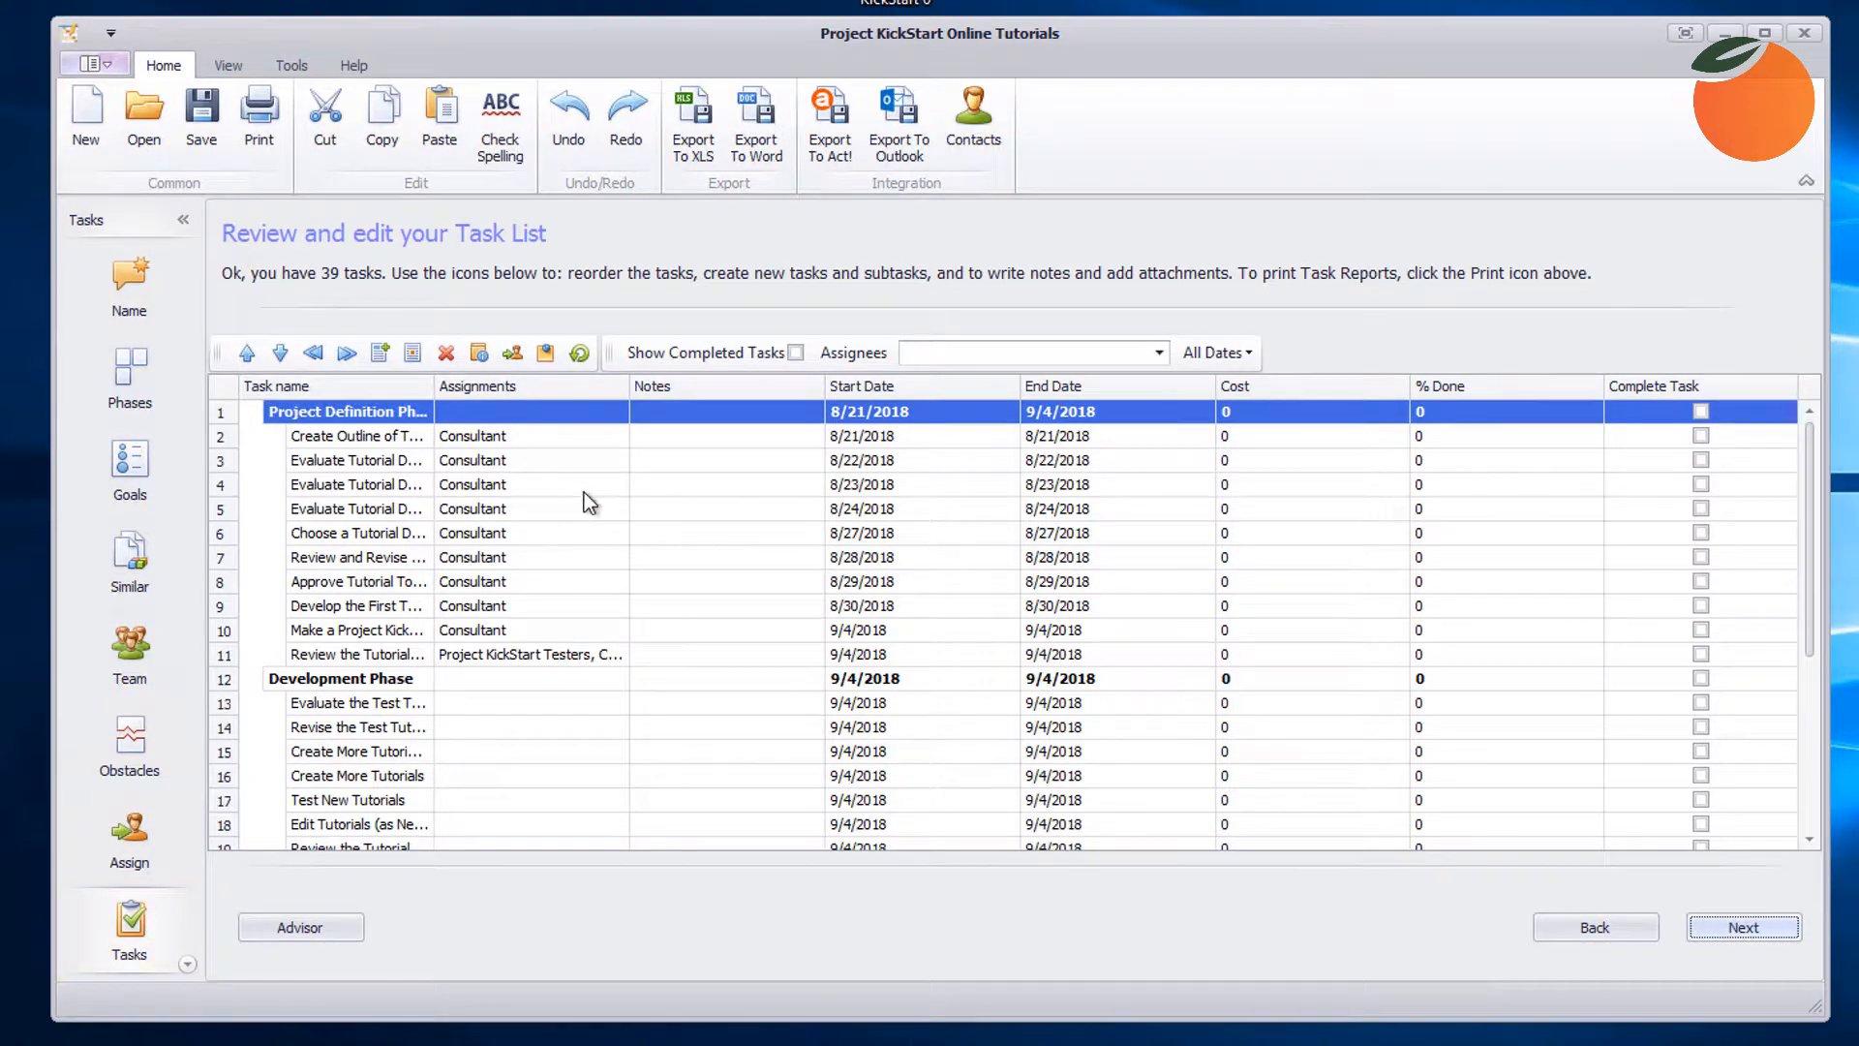
- Examine the phases and tasks in the task list and the tools for reordering, indenting and adding phases
scroll(421, 554, down, 4)
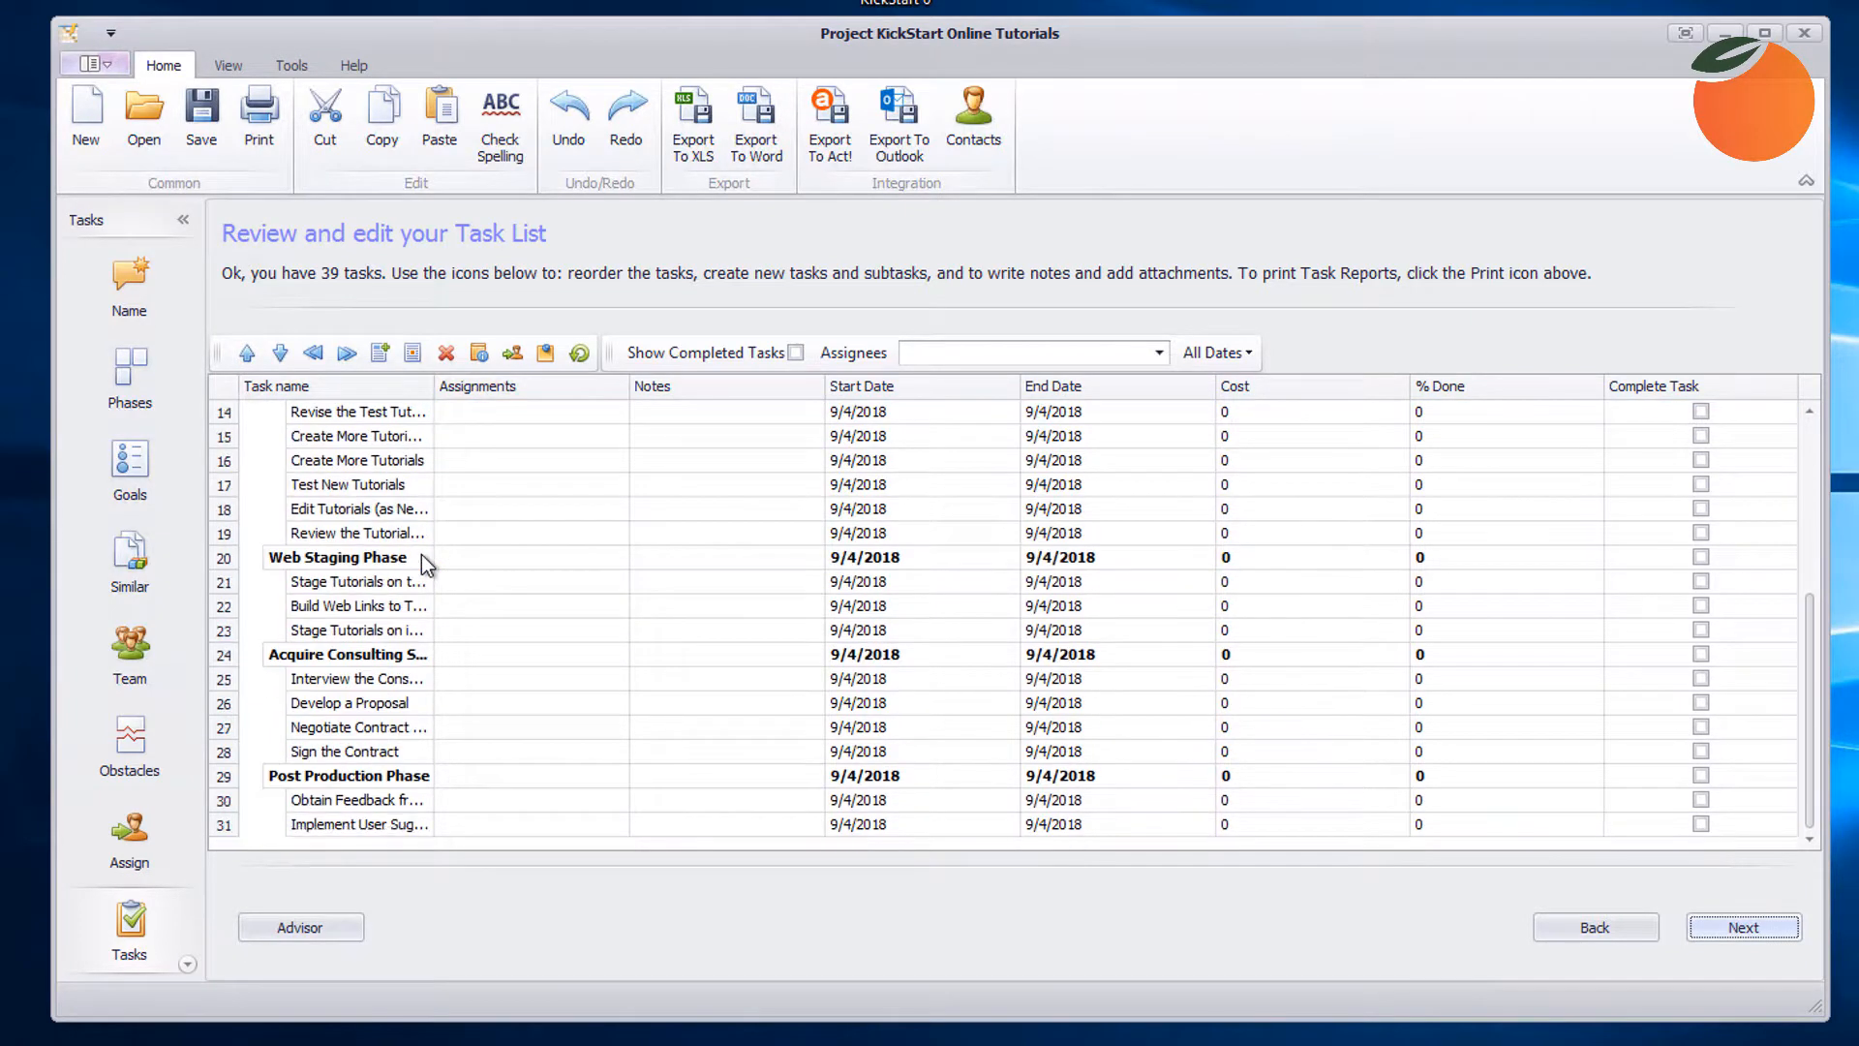
scroll(444, 600, up, 5)
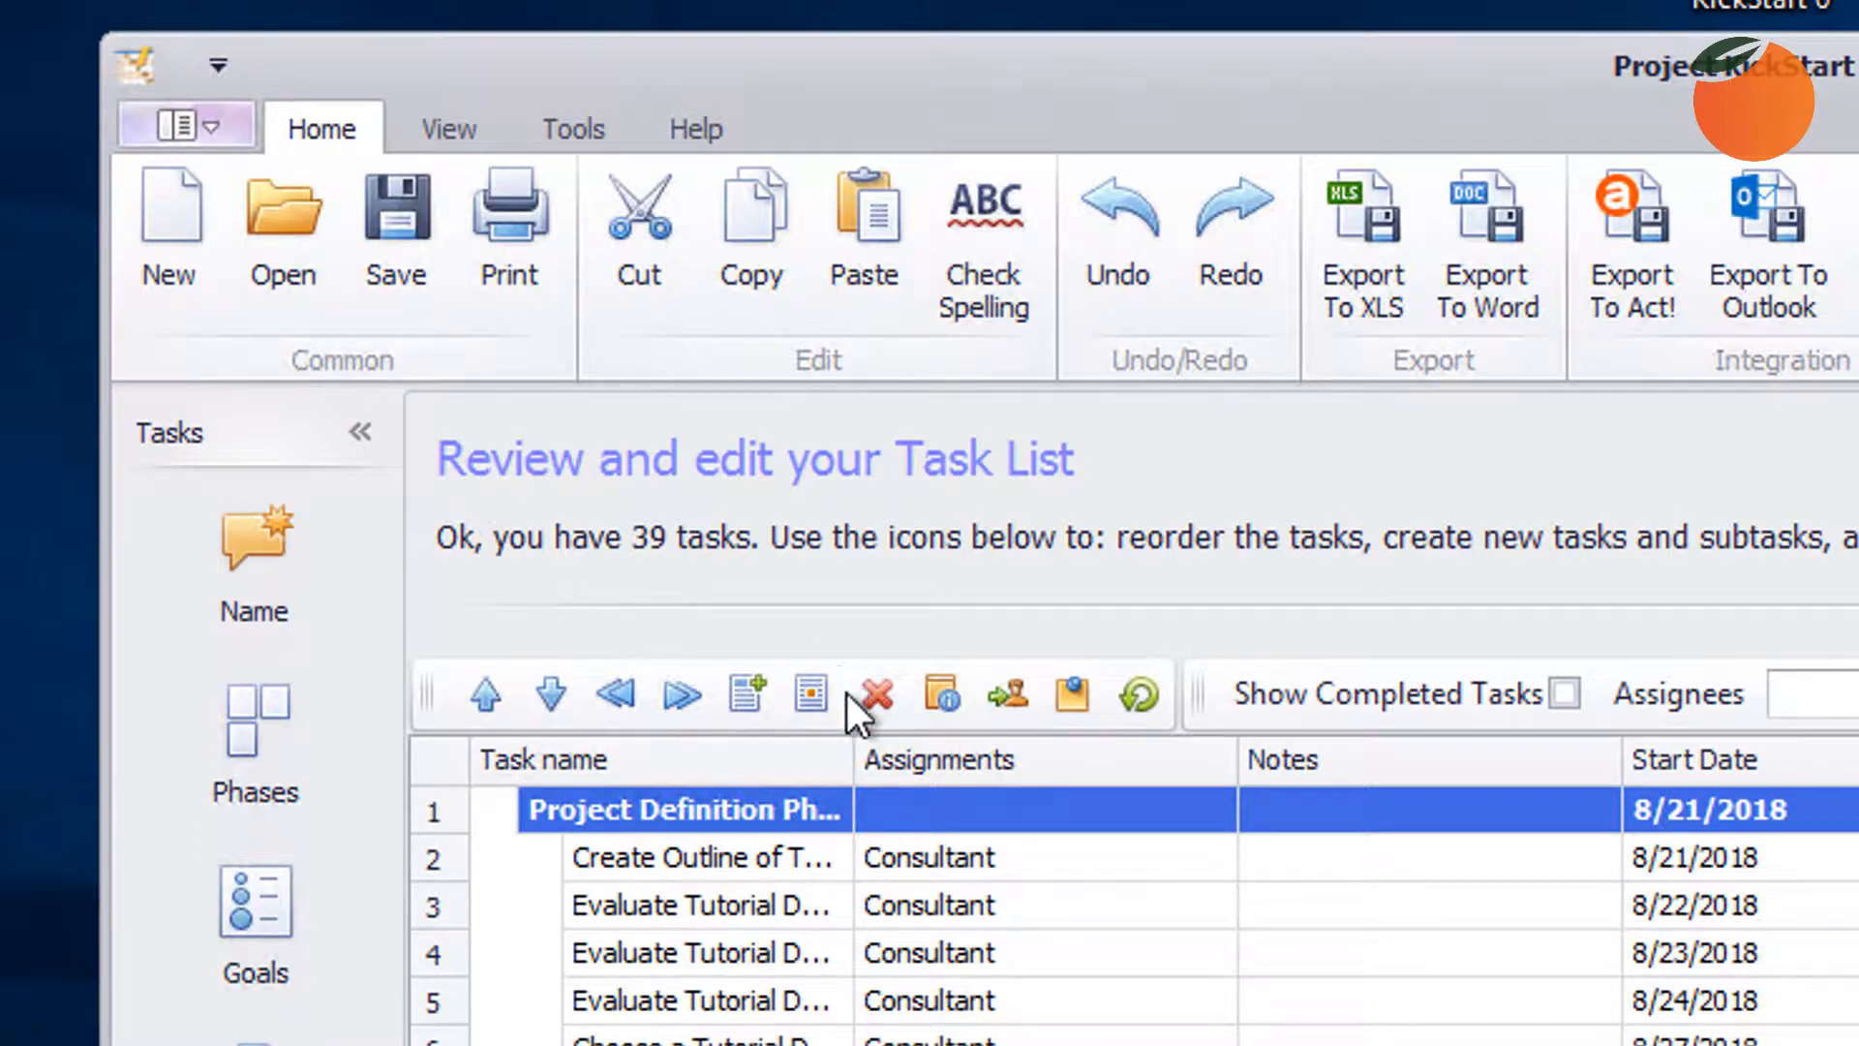
click(489, 694)
key(ctrl)
key(ctrl)
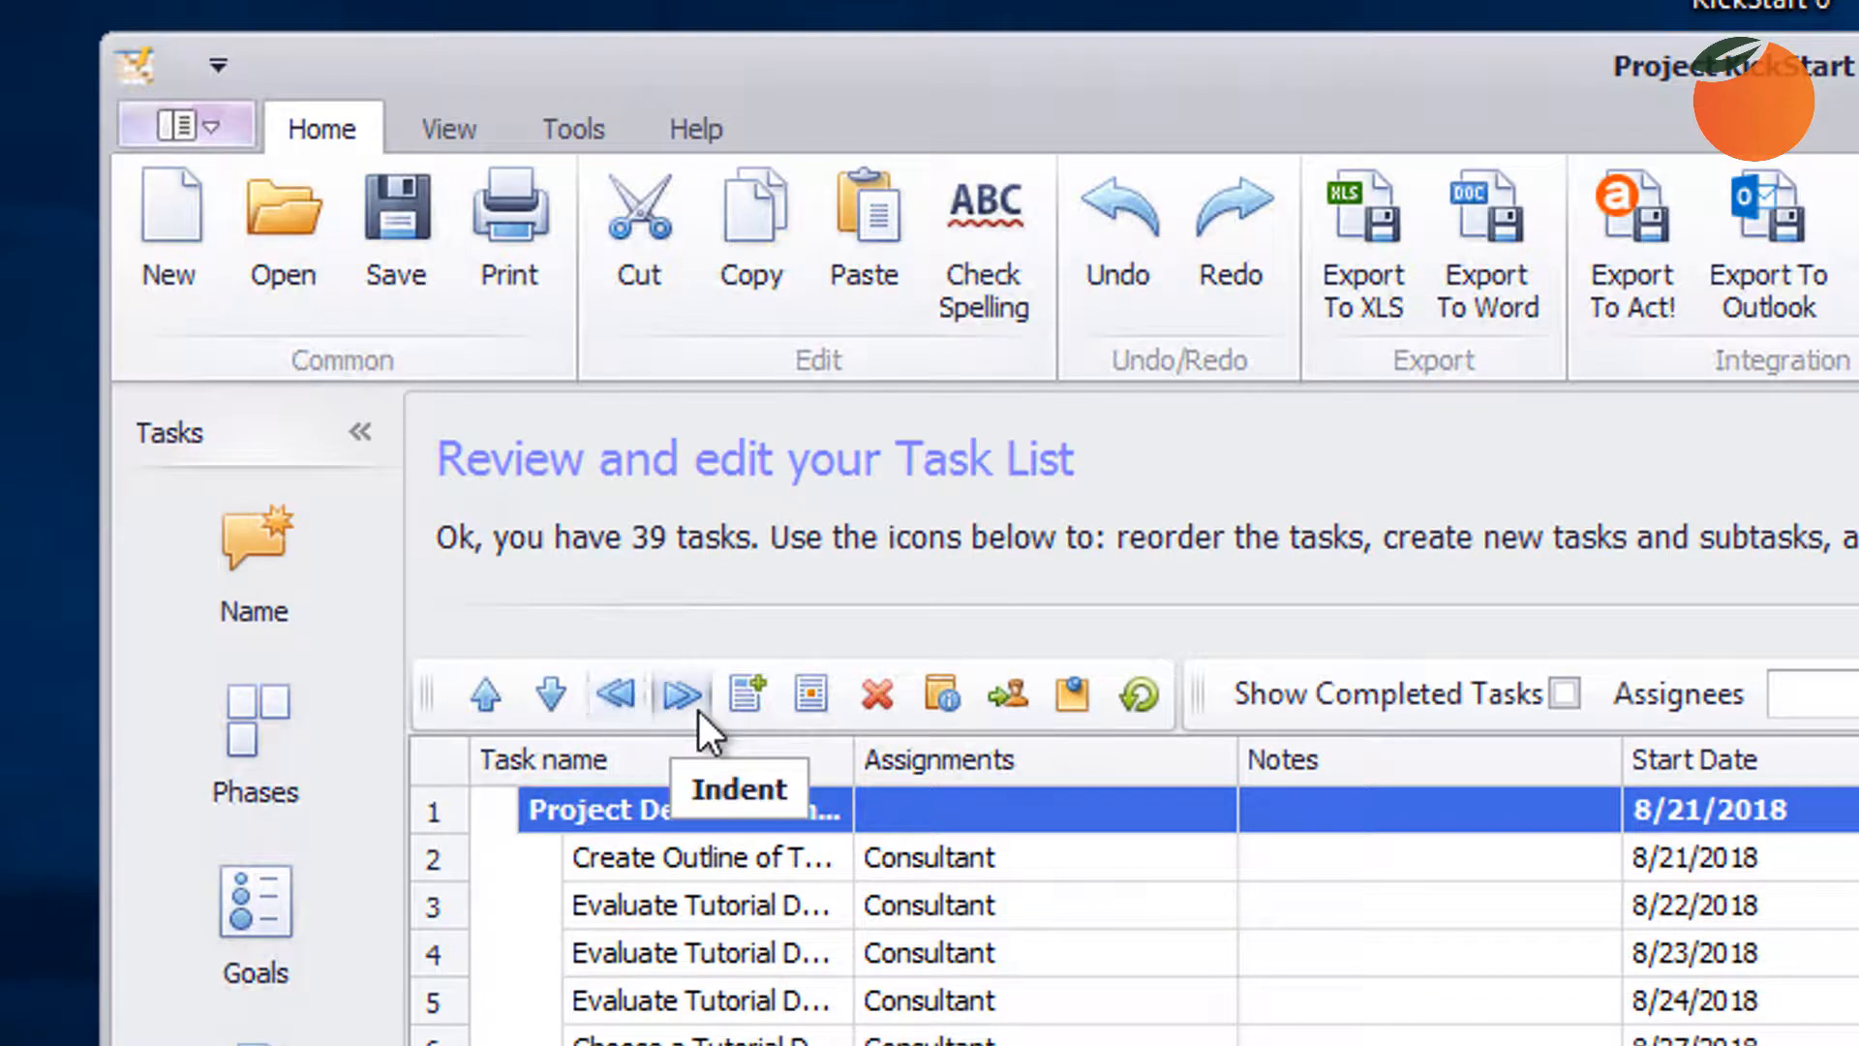
key(ctrl)
key(ctrl)
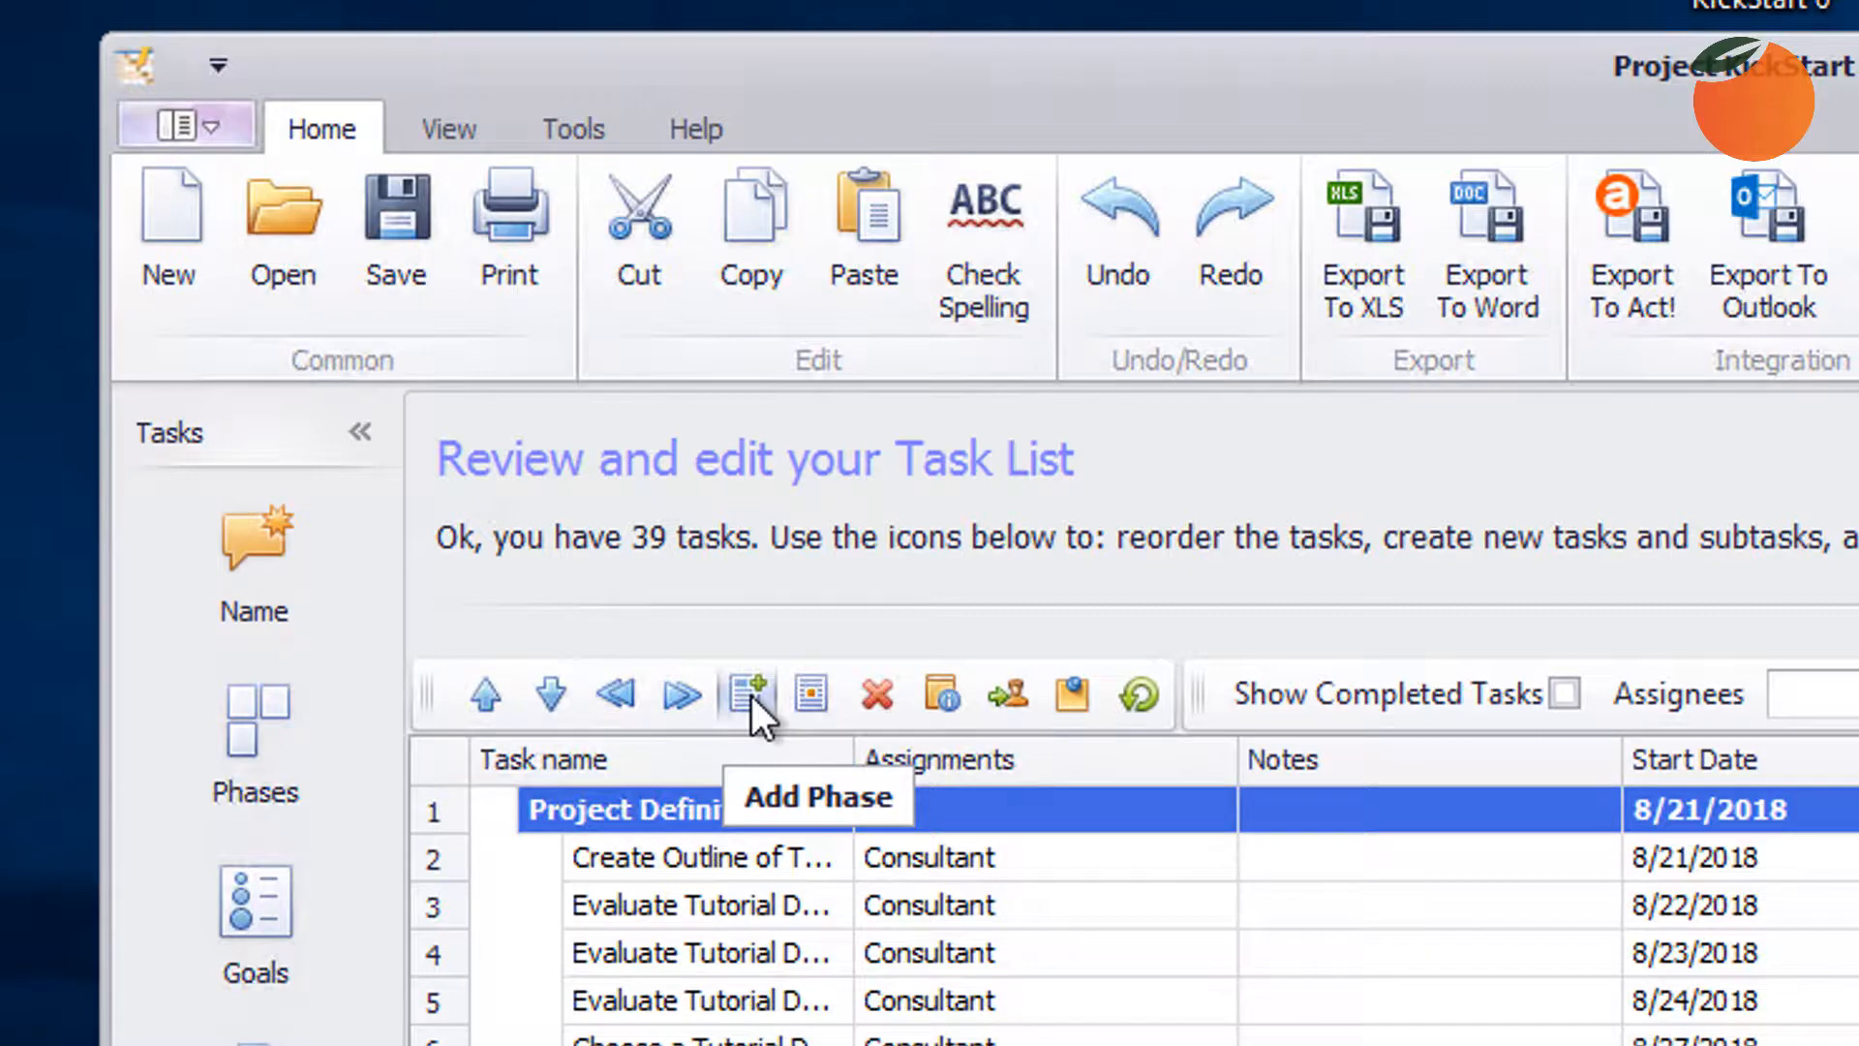
key(ctrl)
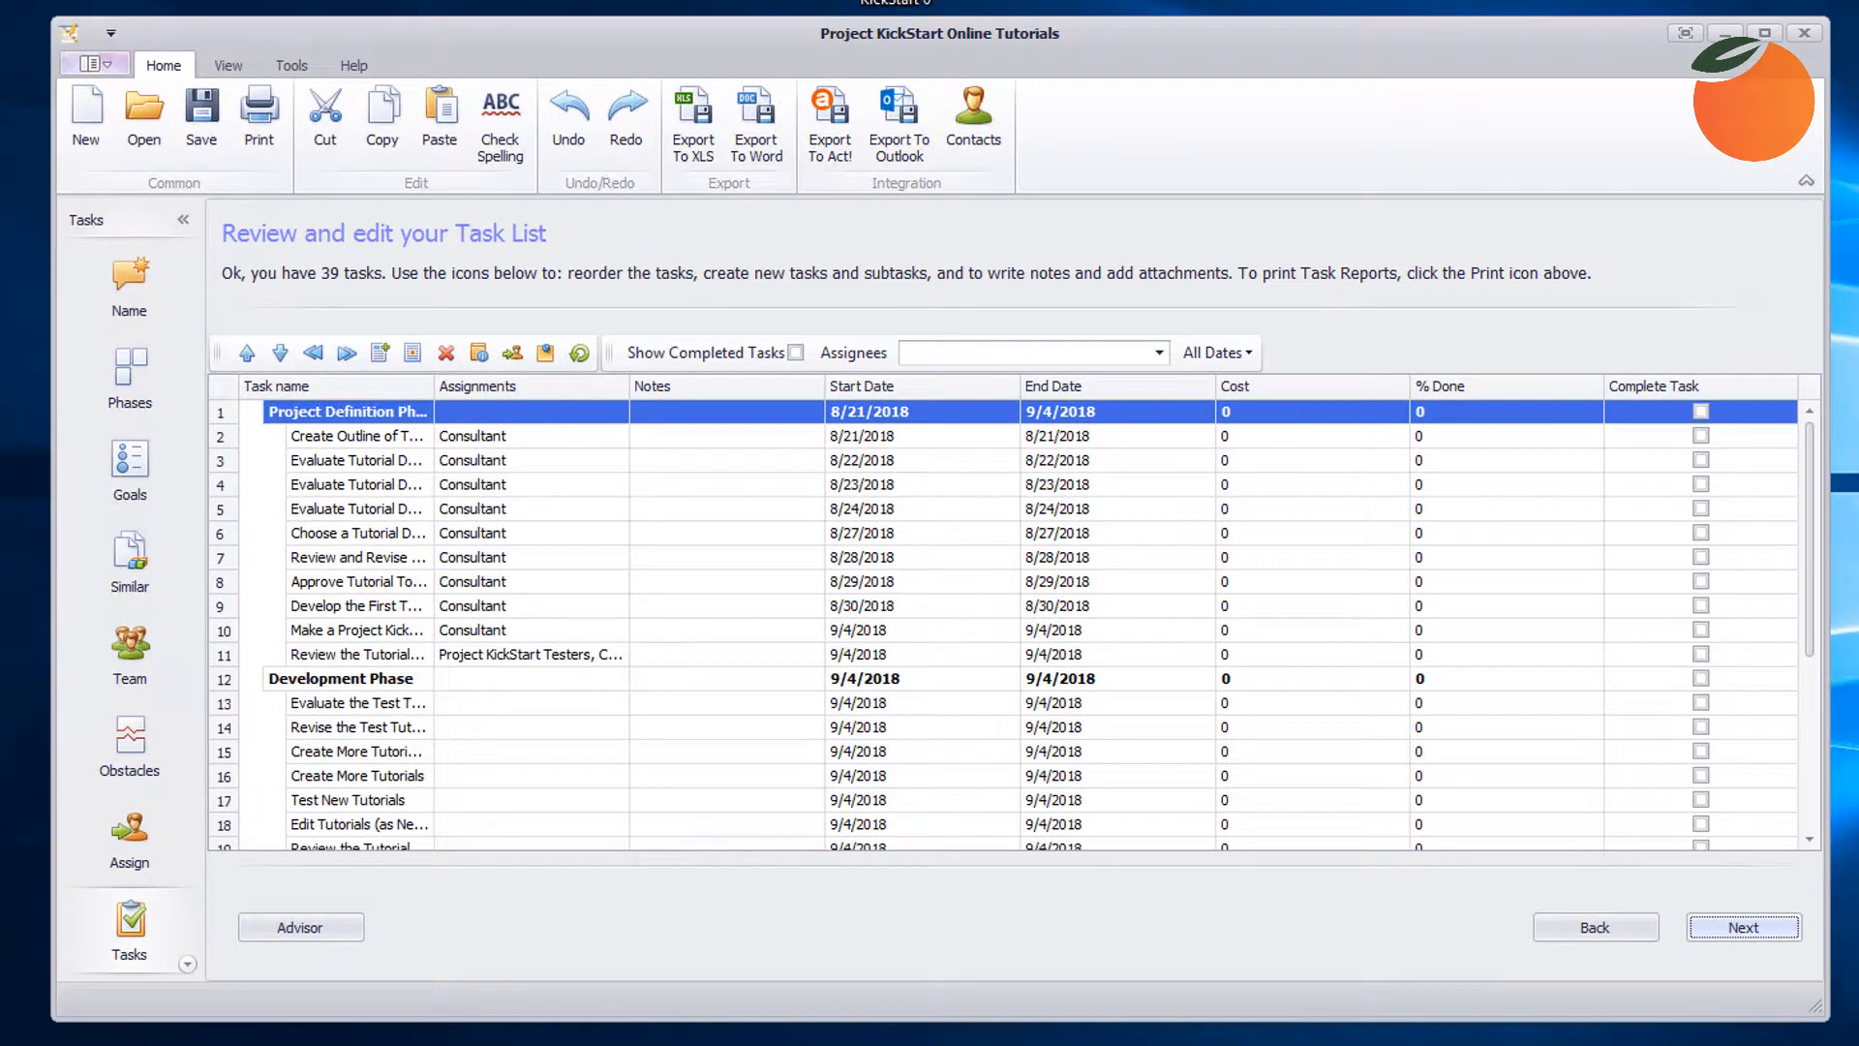
- Move the Acquire Consulting phase with its tasks above the Project Definition Phase so it comes first in the task list
click(1803, 771)
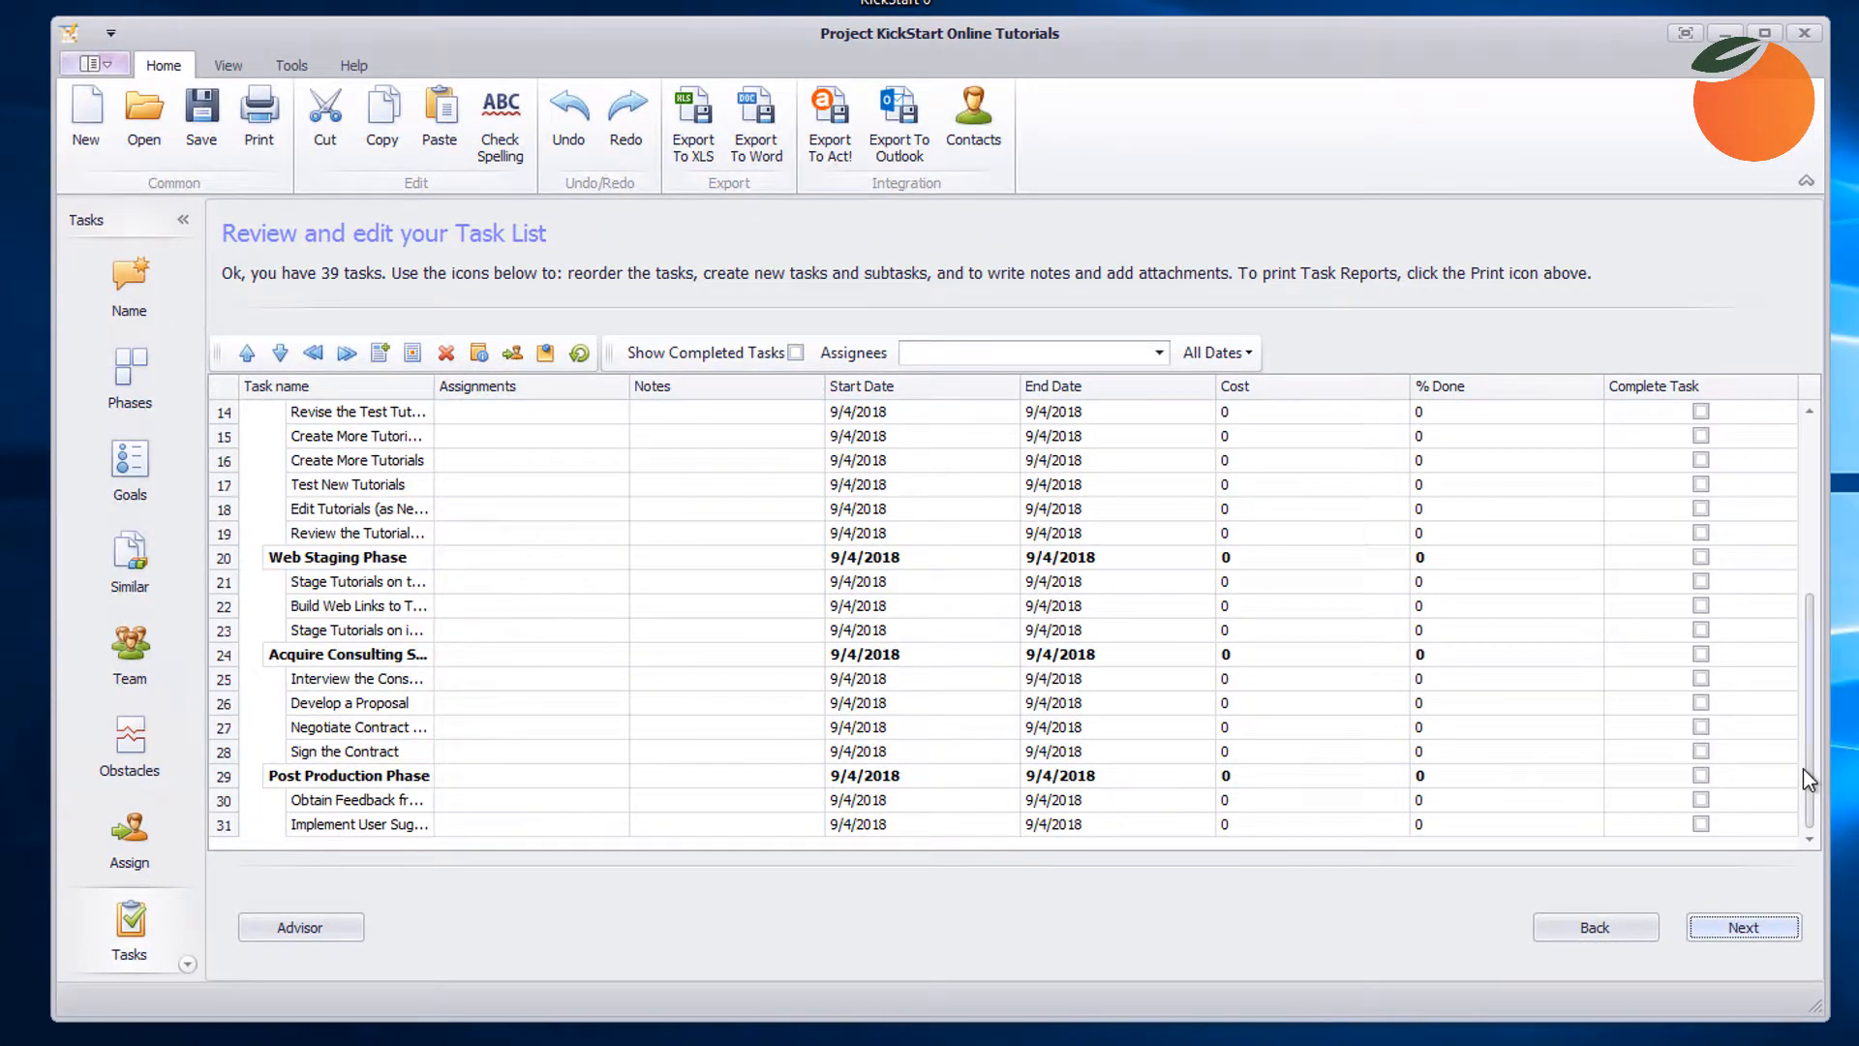
click(368, 654)
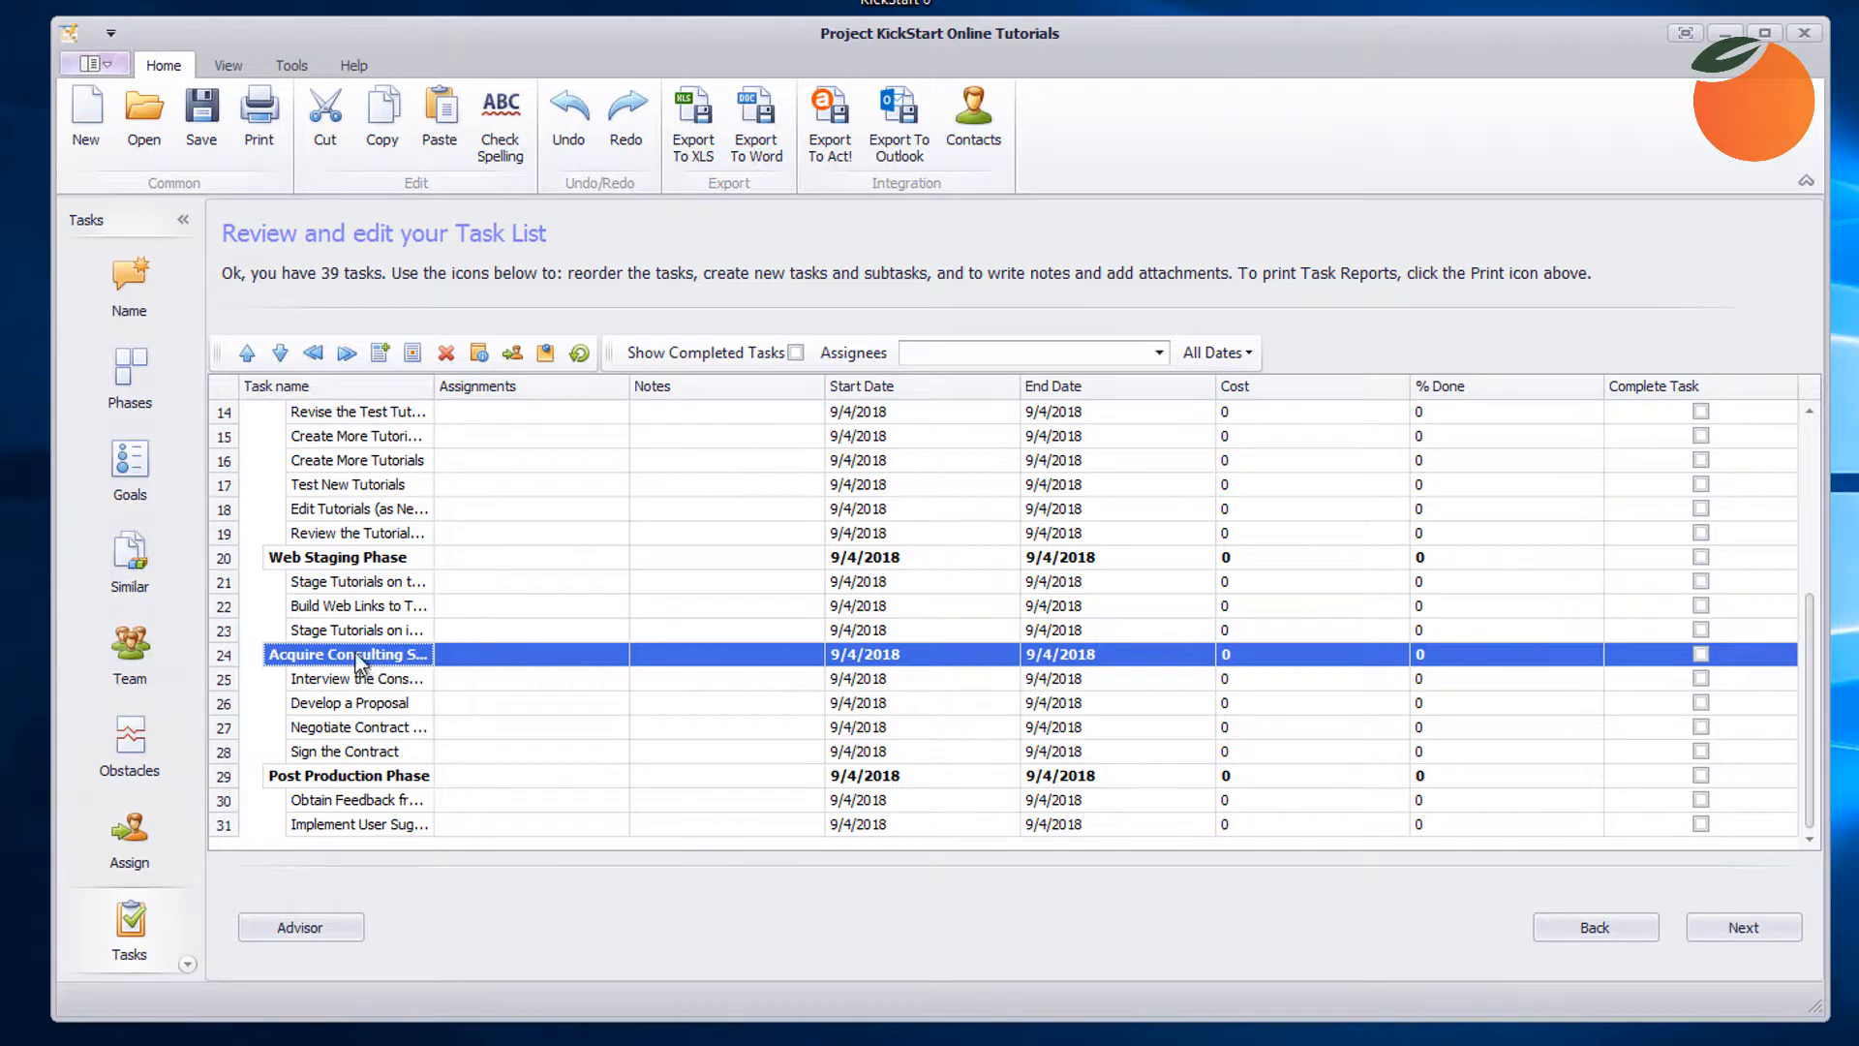
click(248, 349)
click(247, 344)
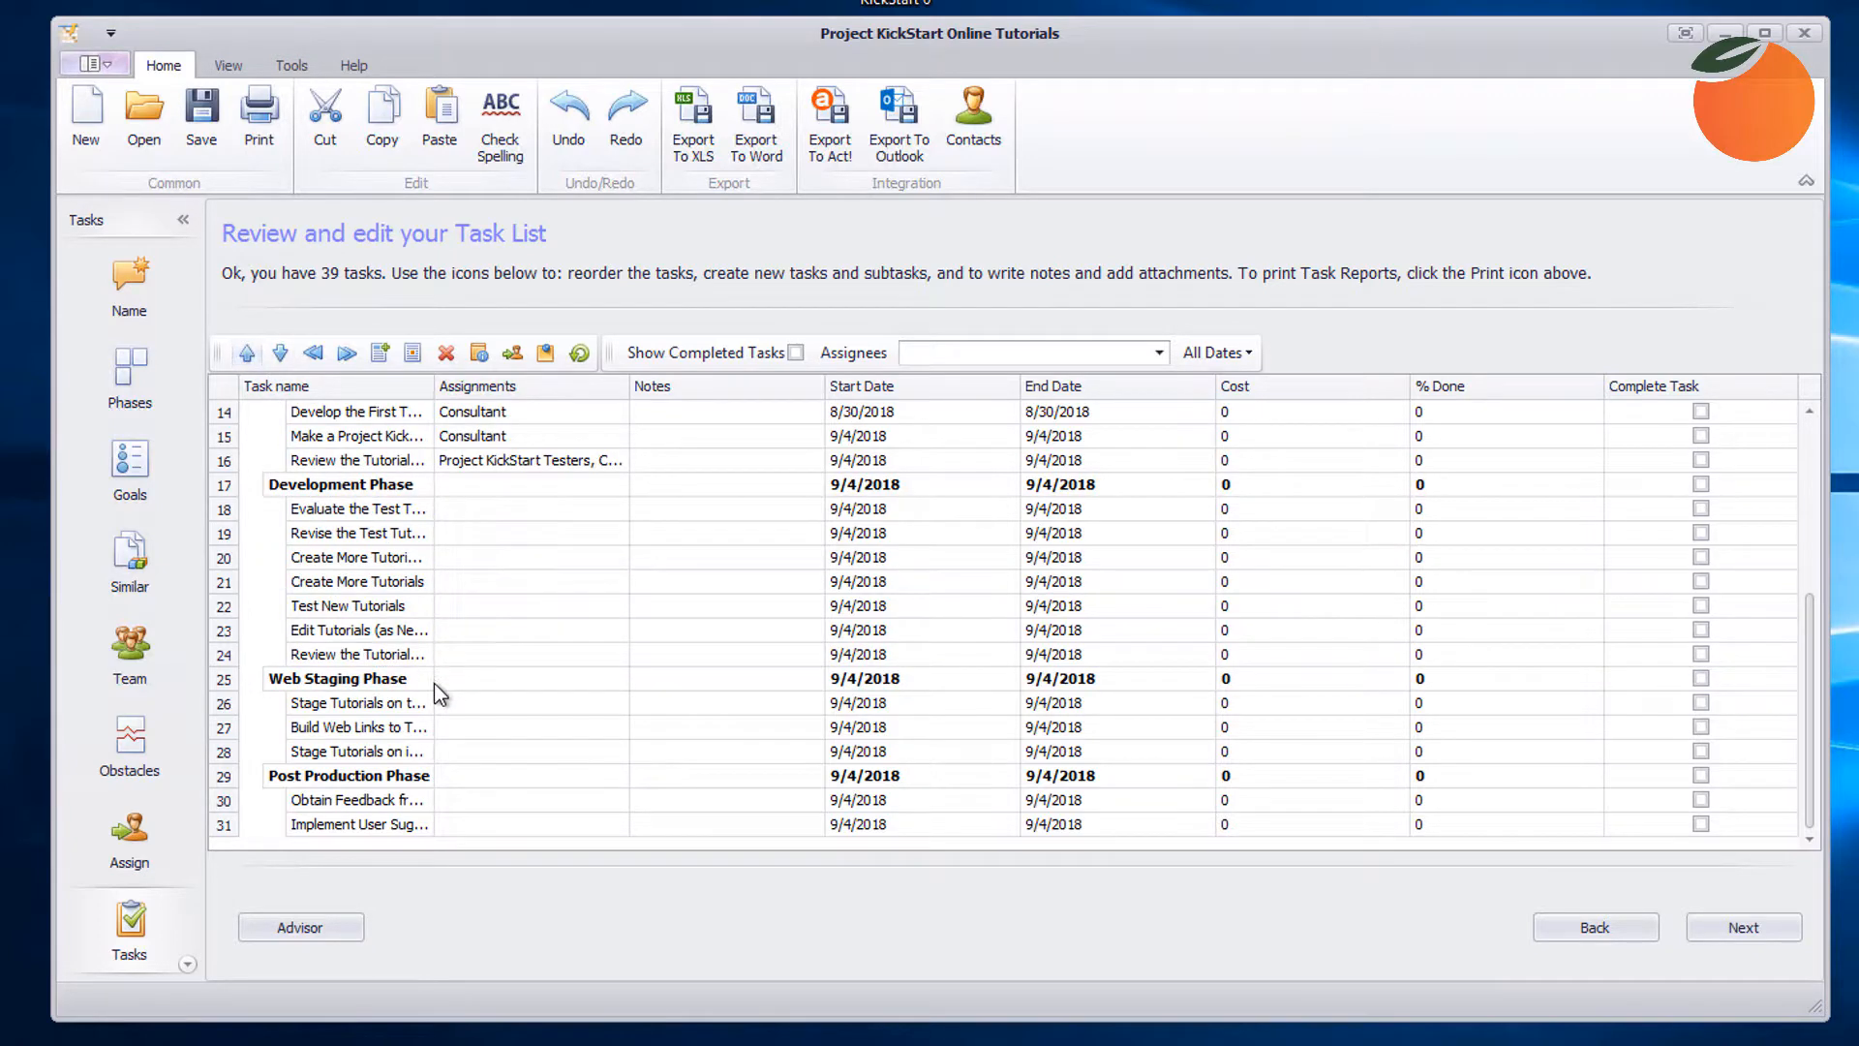
scroll(455, 658, up, 5)
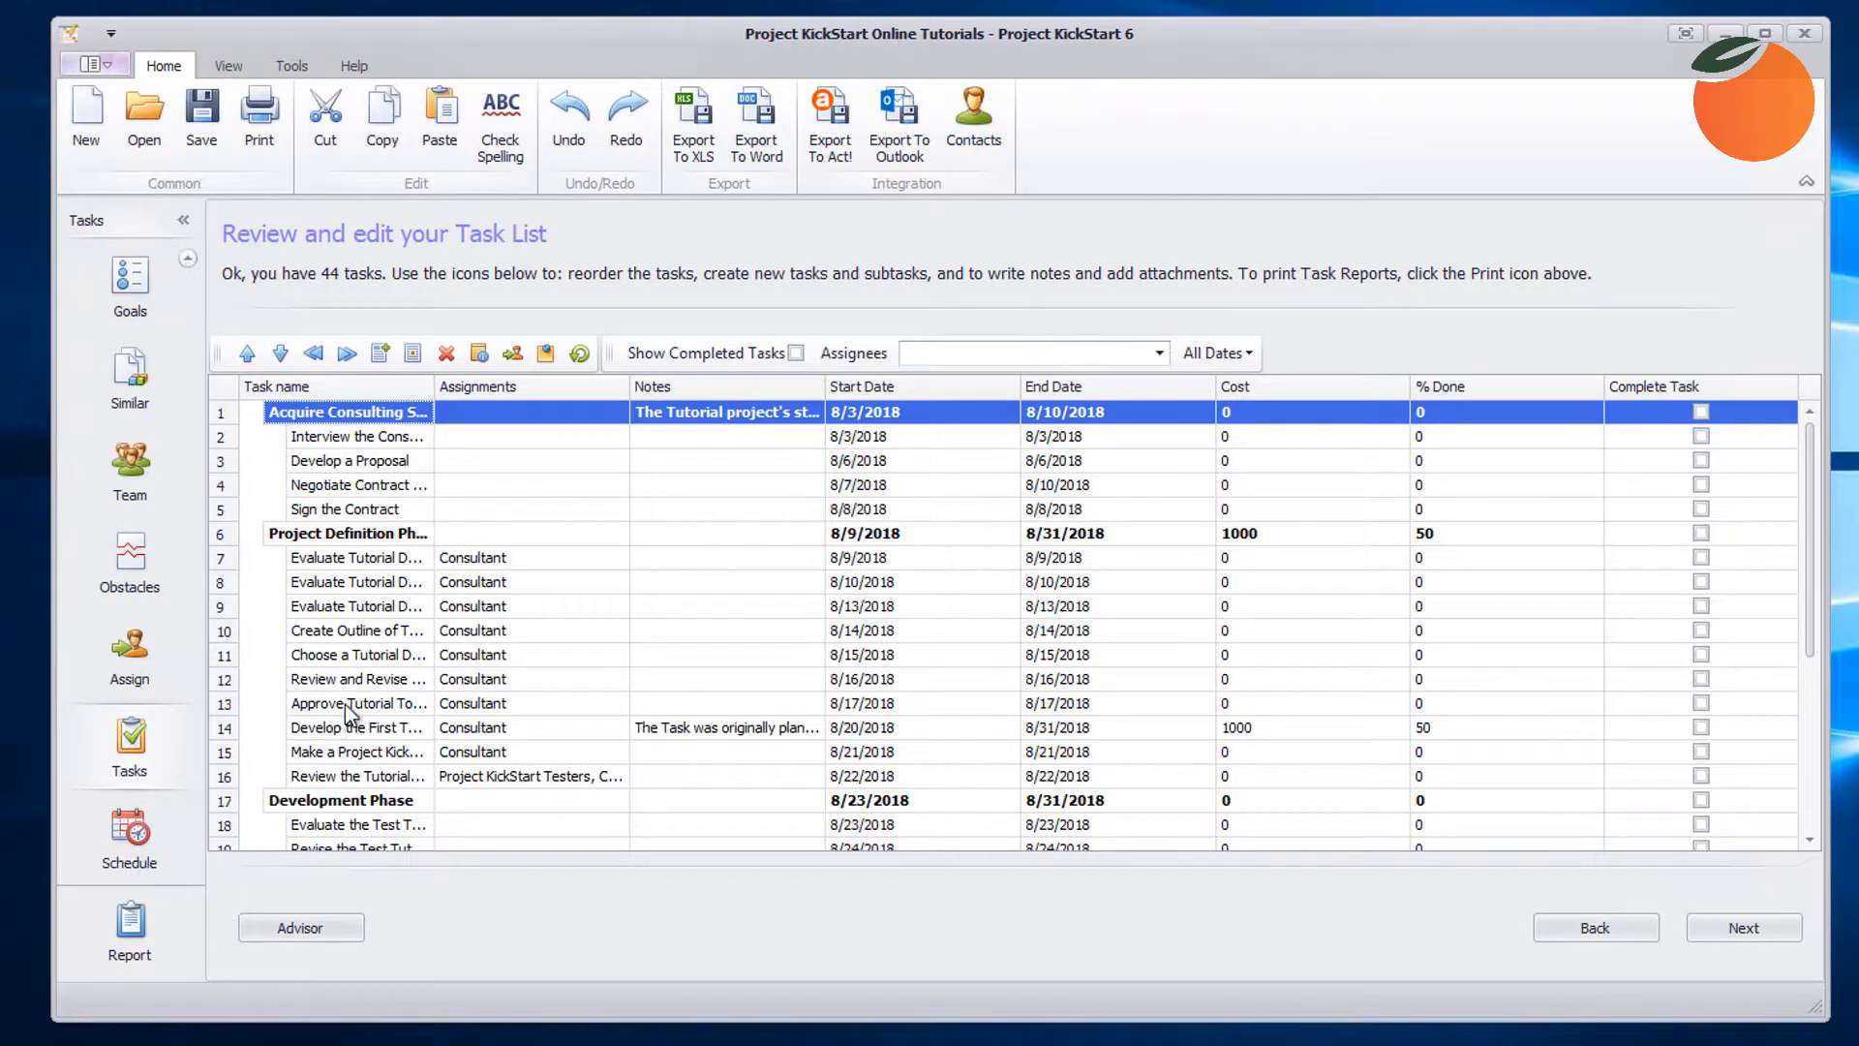
- Open the task information for Create More Tutorial Scripts in the Development Phase and view its general properties and assignments
scroll(348, 715, down, 2)
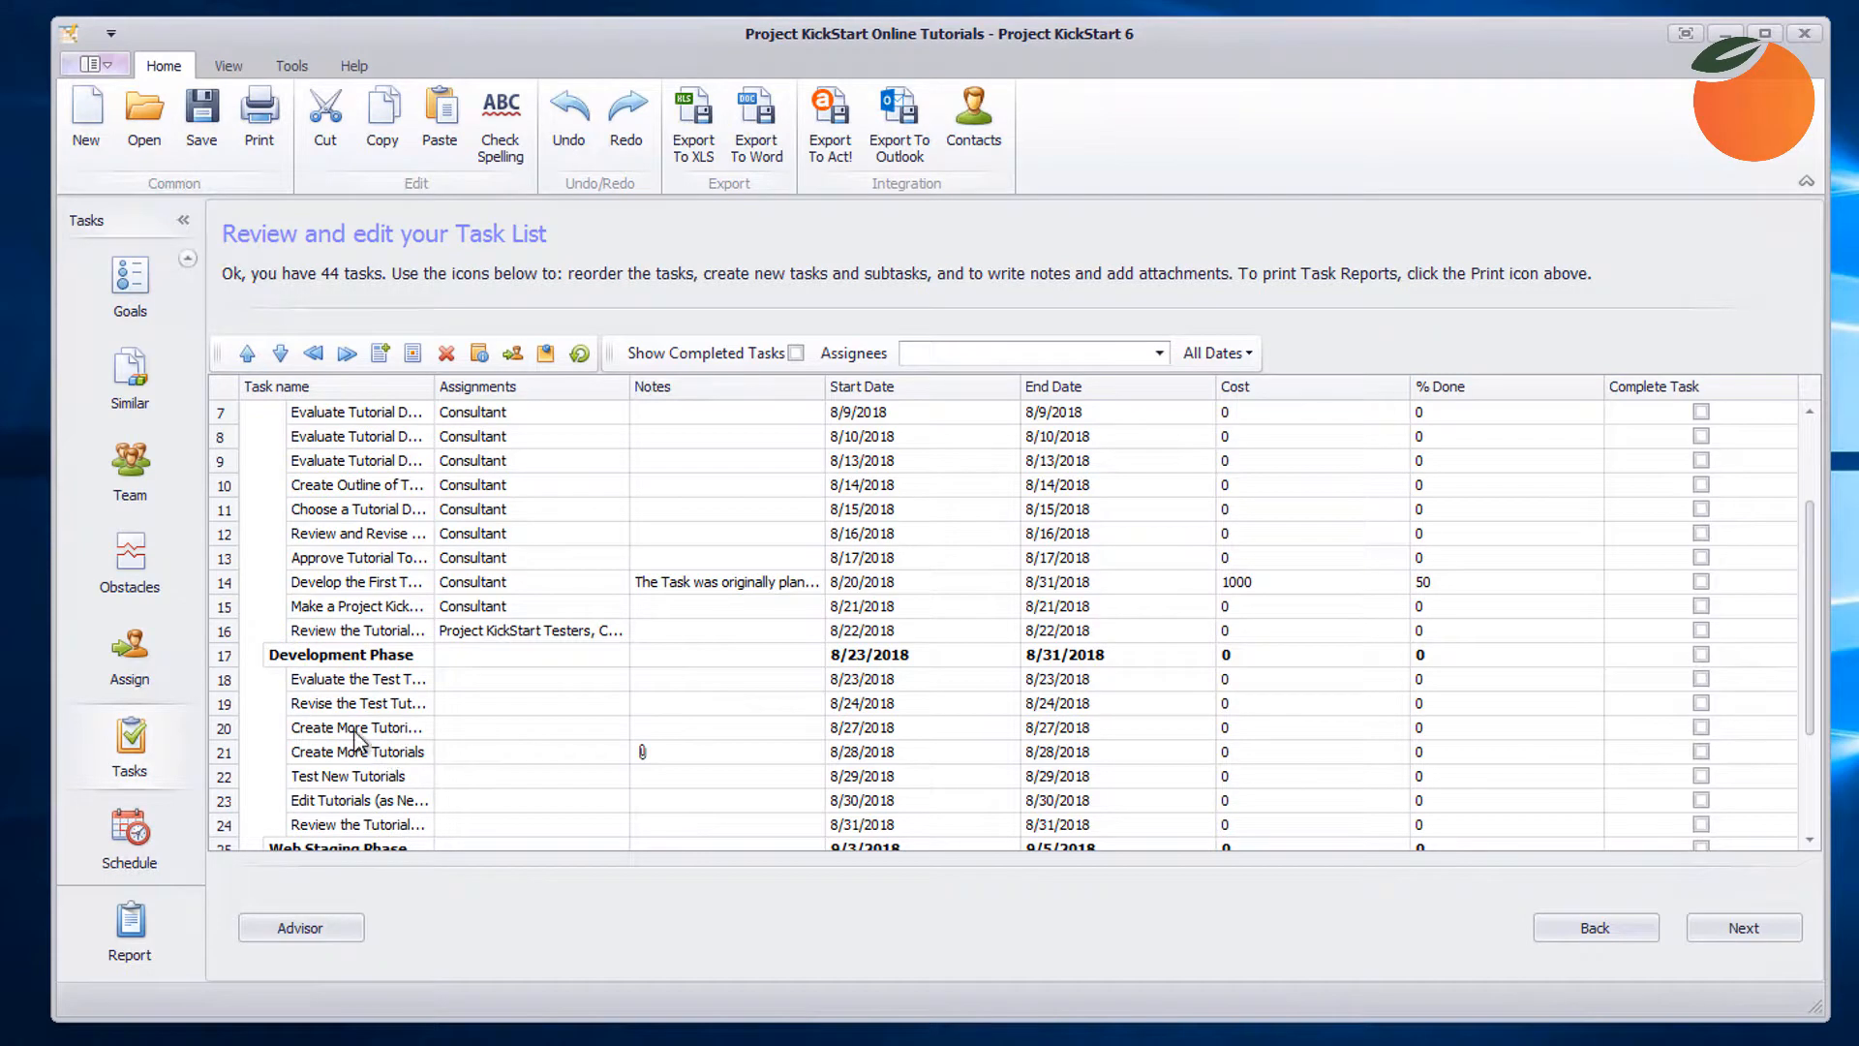
click(355, 731)
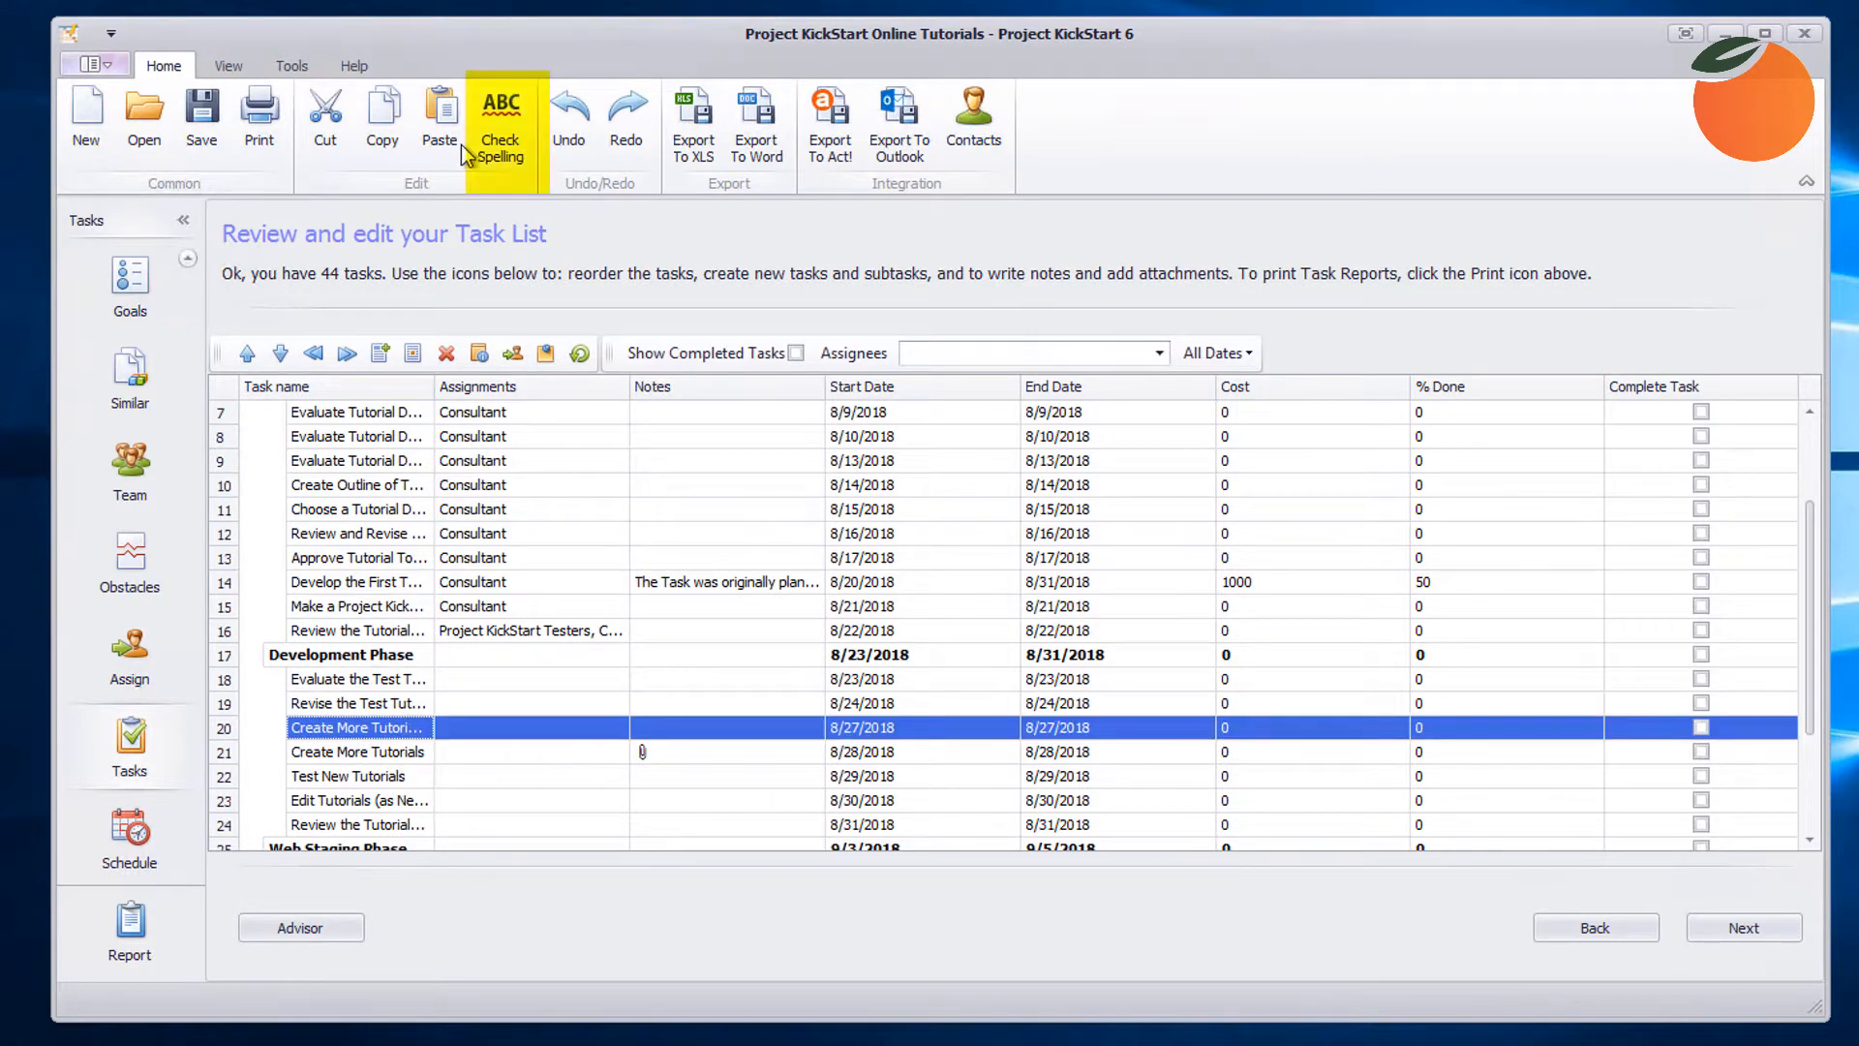
click(514, 103)
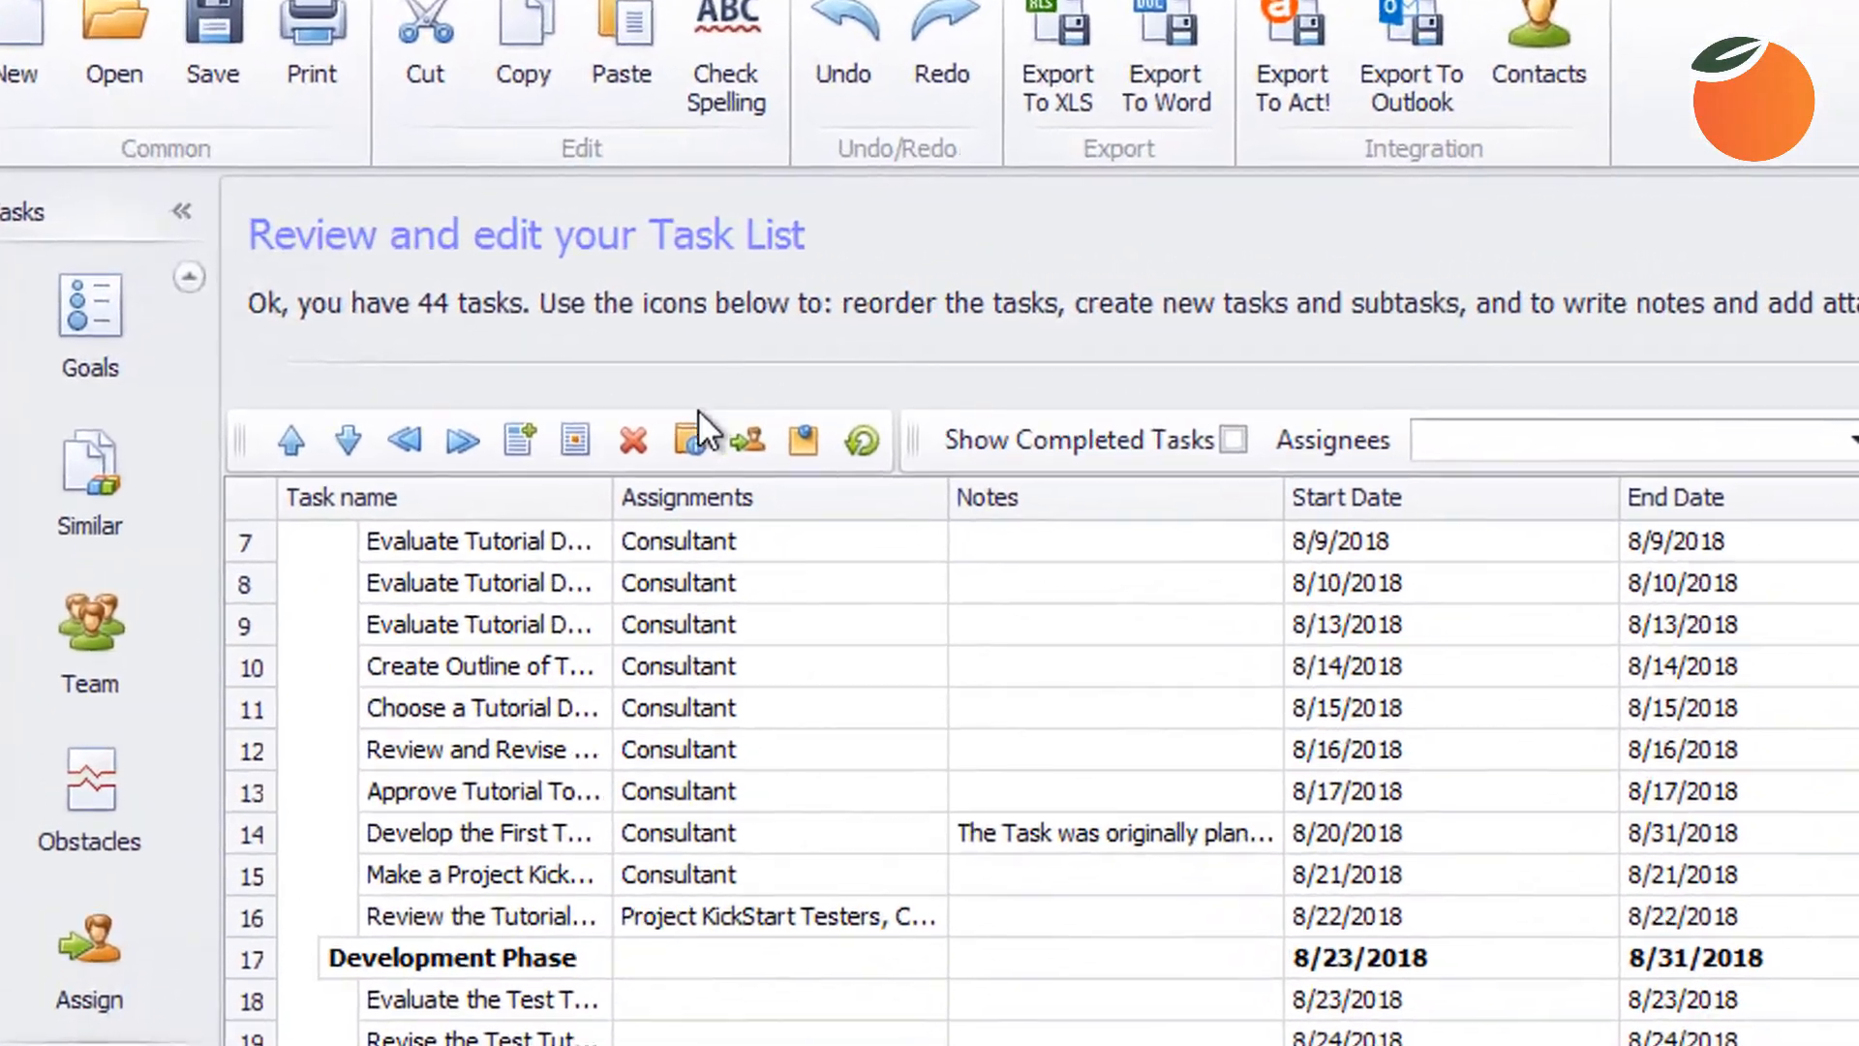
key(ctrl)
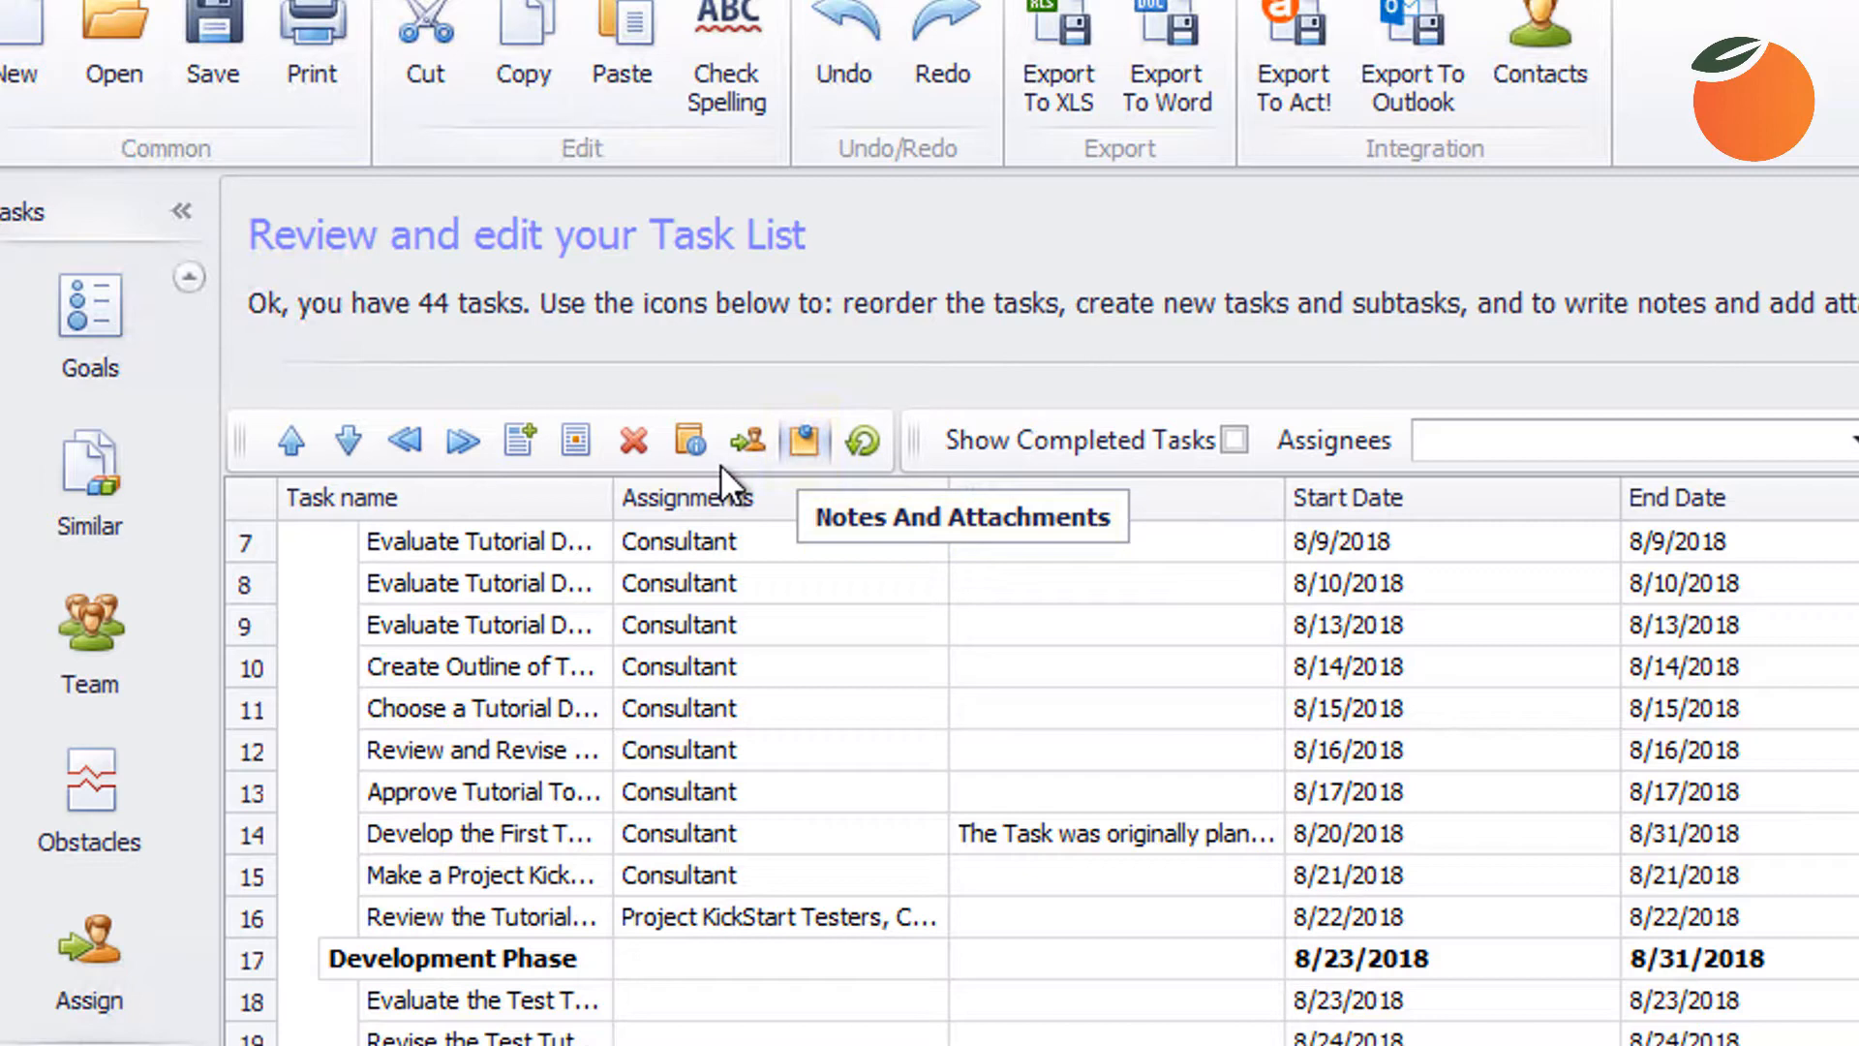
click(684, 448)
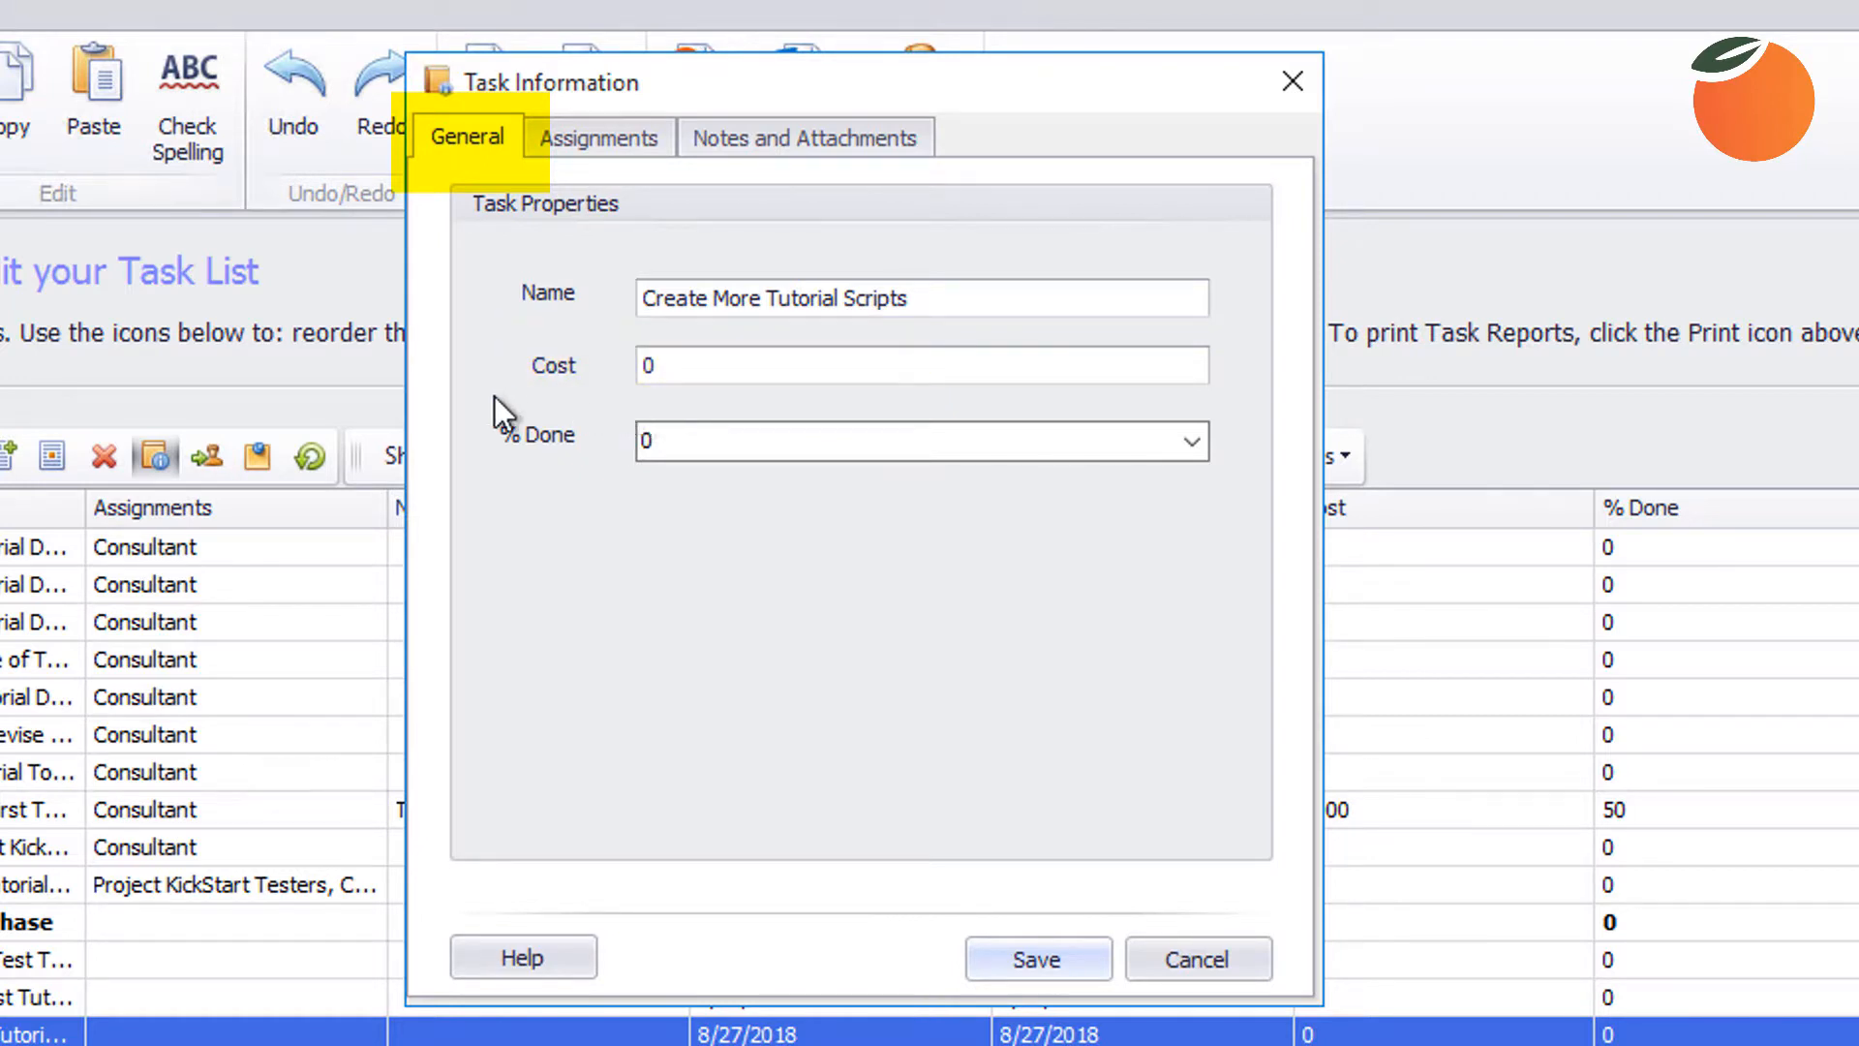
click(619, 147)
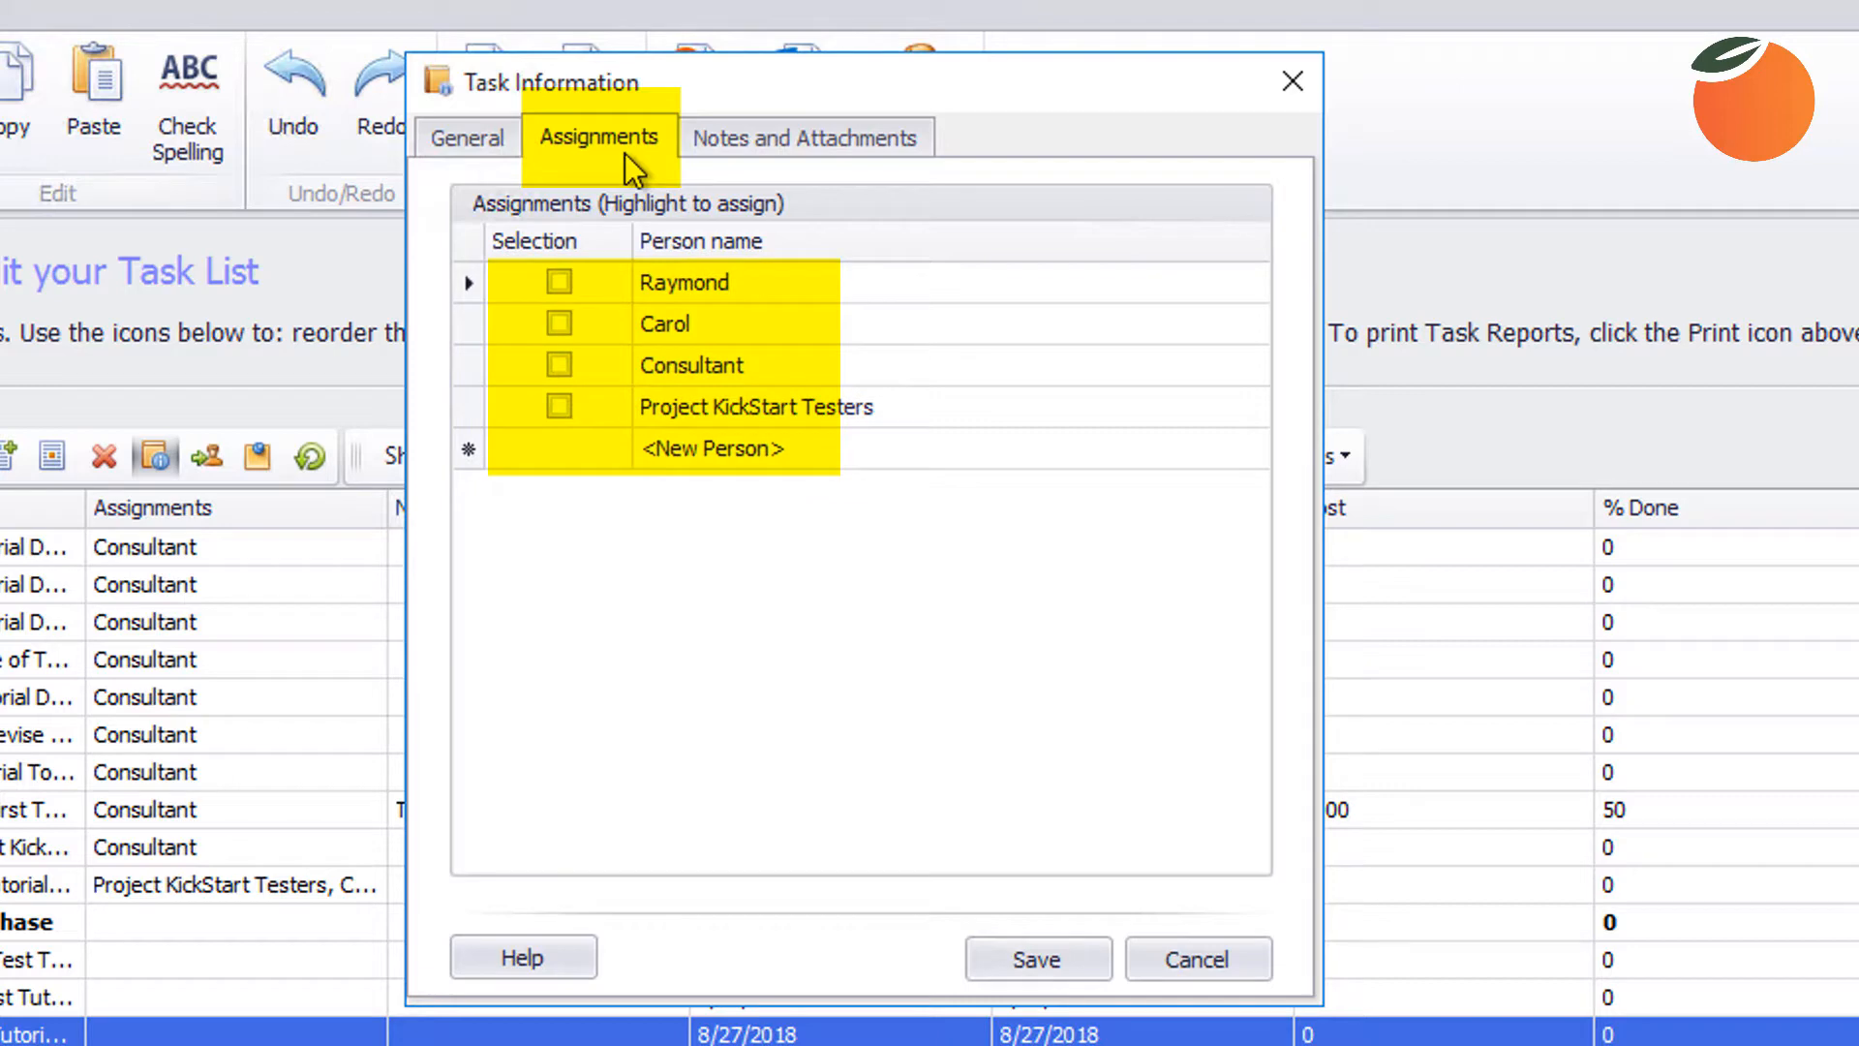
- Add the note "Reminder: Target keeping Tutorials to 5-6 minutes." to the Create More Tutorial Scripts task
click(769, 152)
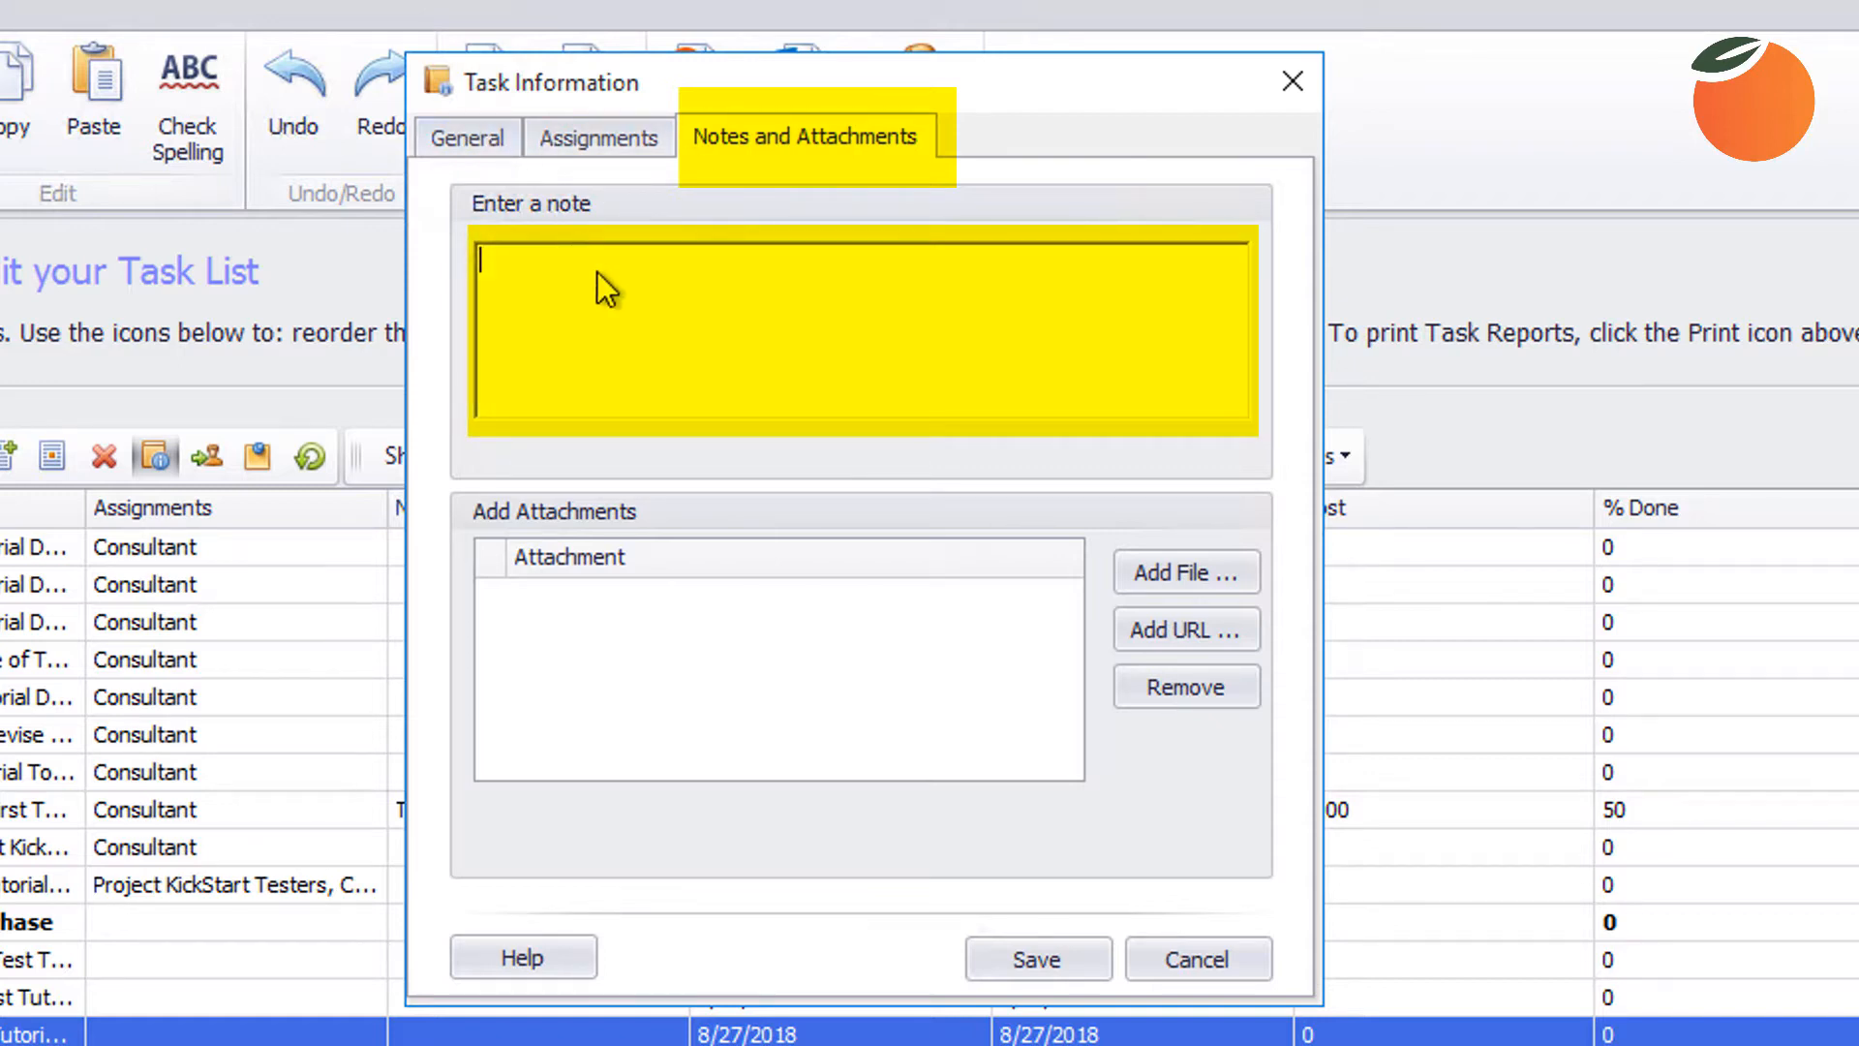
text(Reminder: Target keeping Tutorials to 5-6 minutes.)
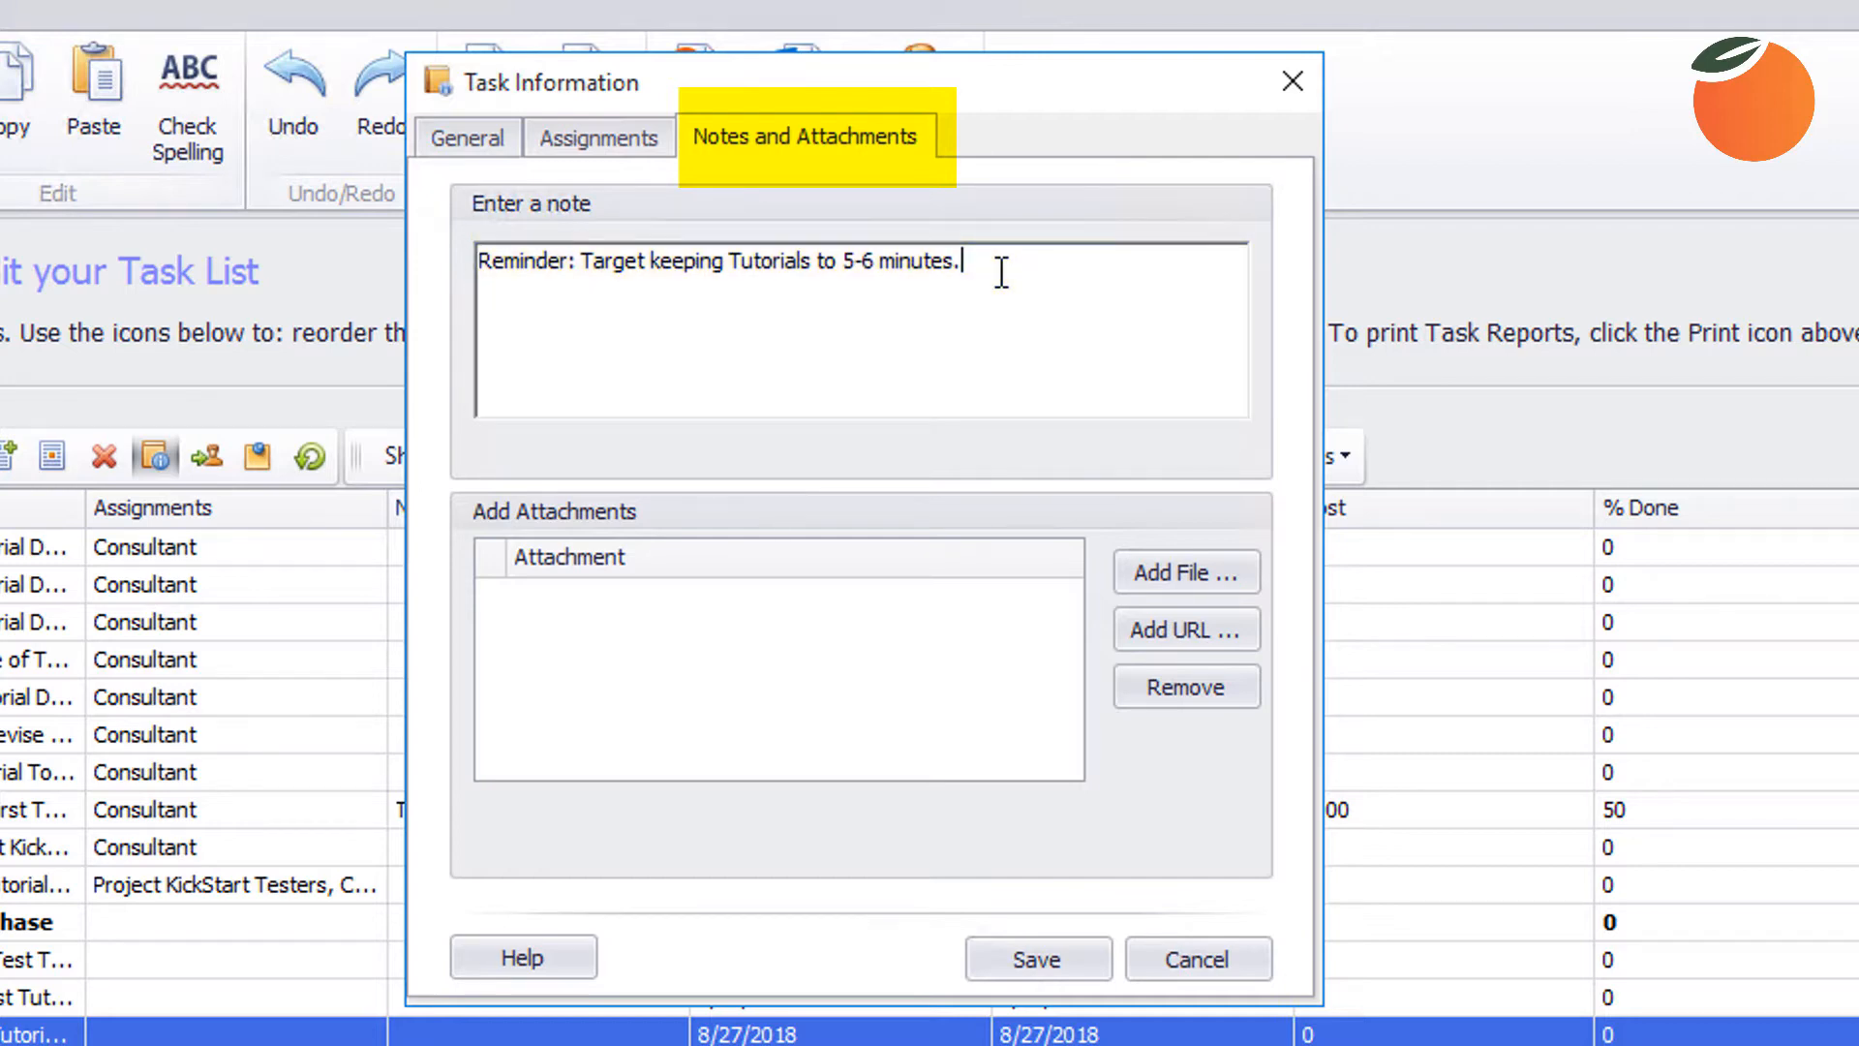
key(Return)
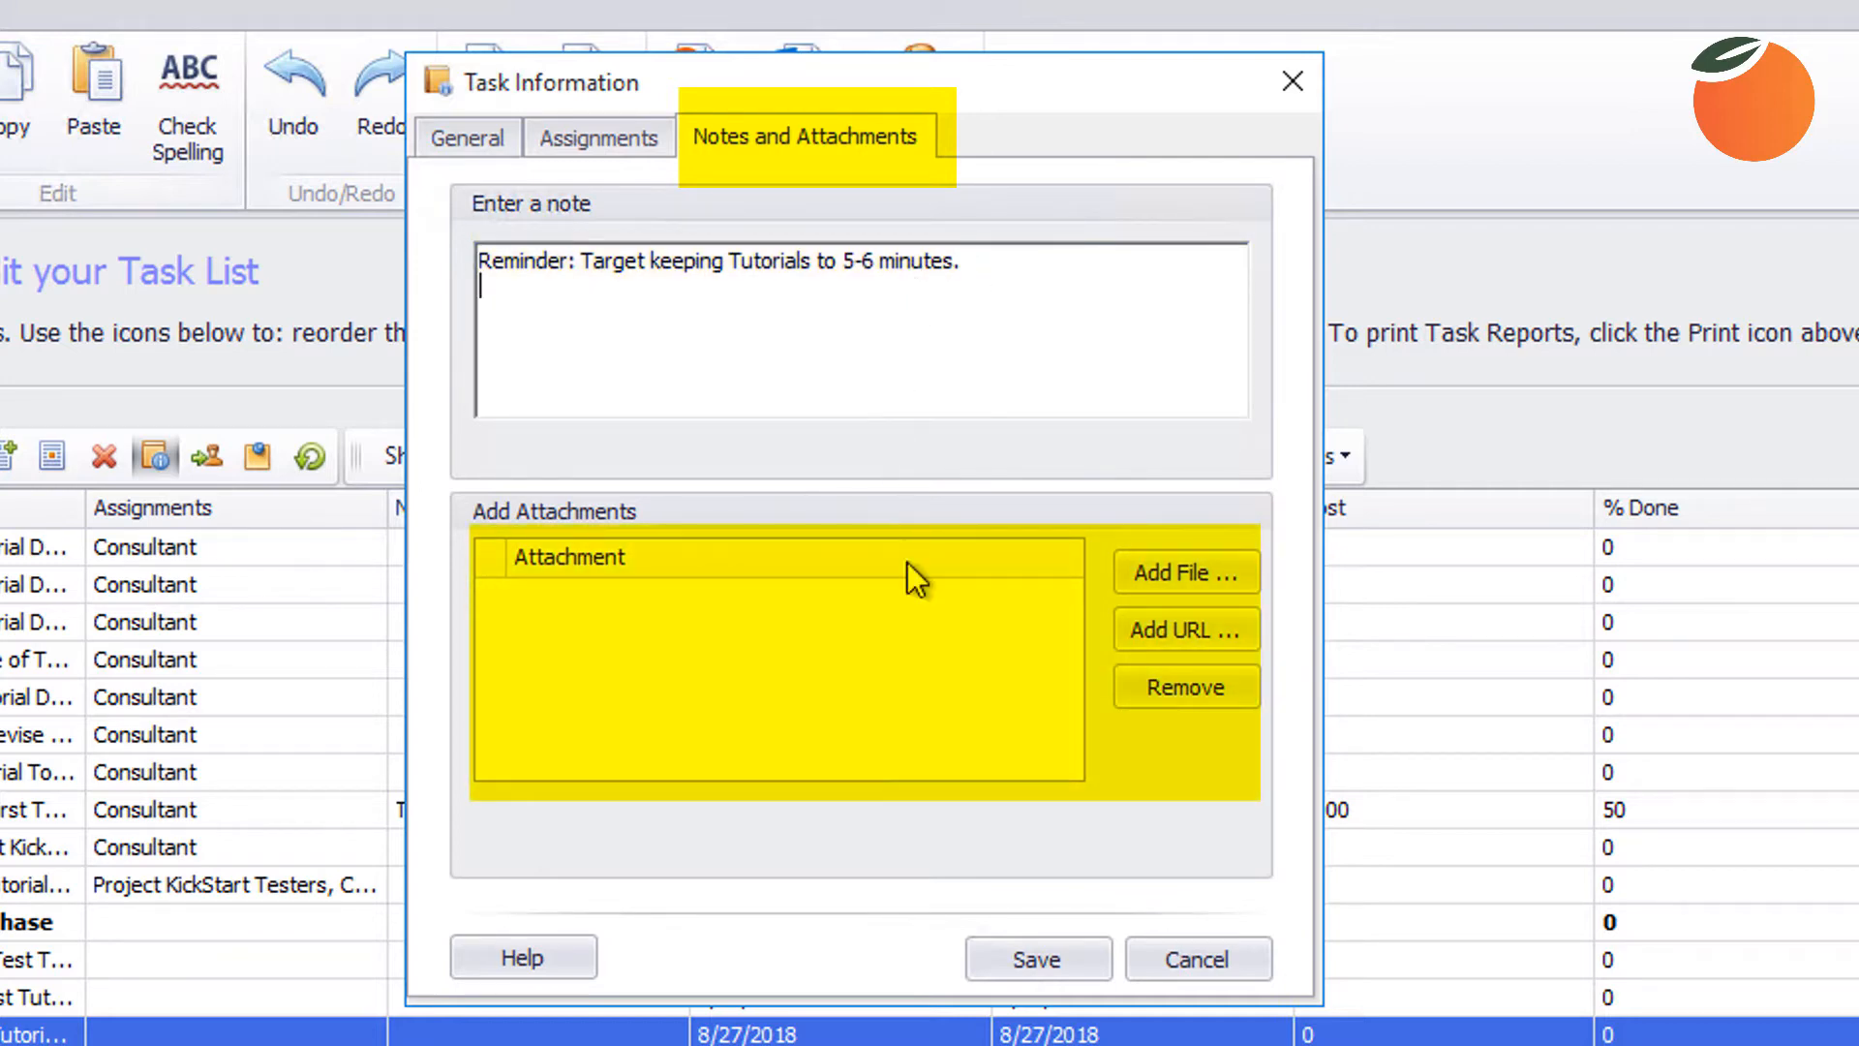
click(1175, 632)
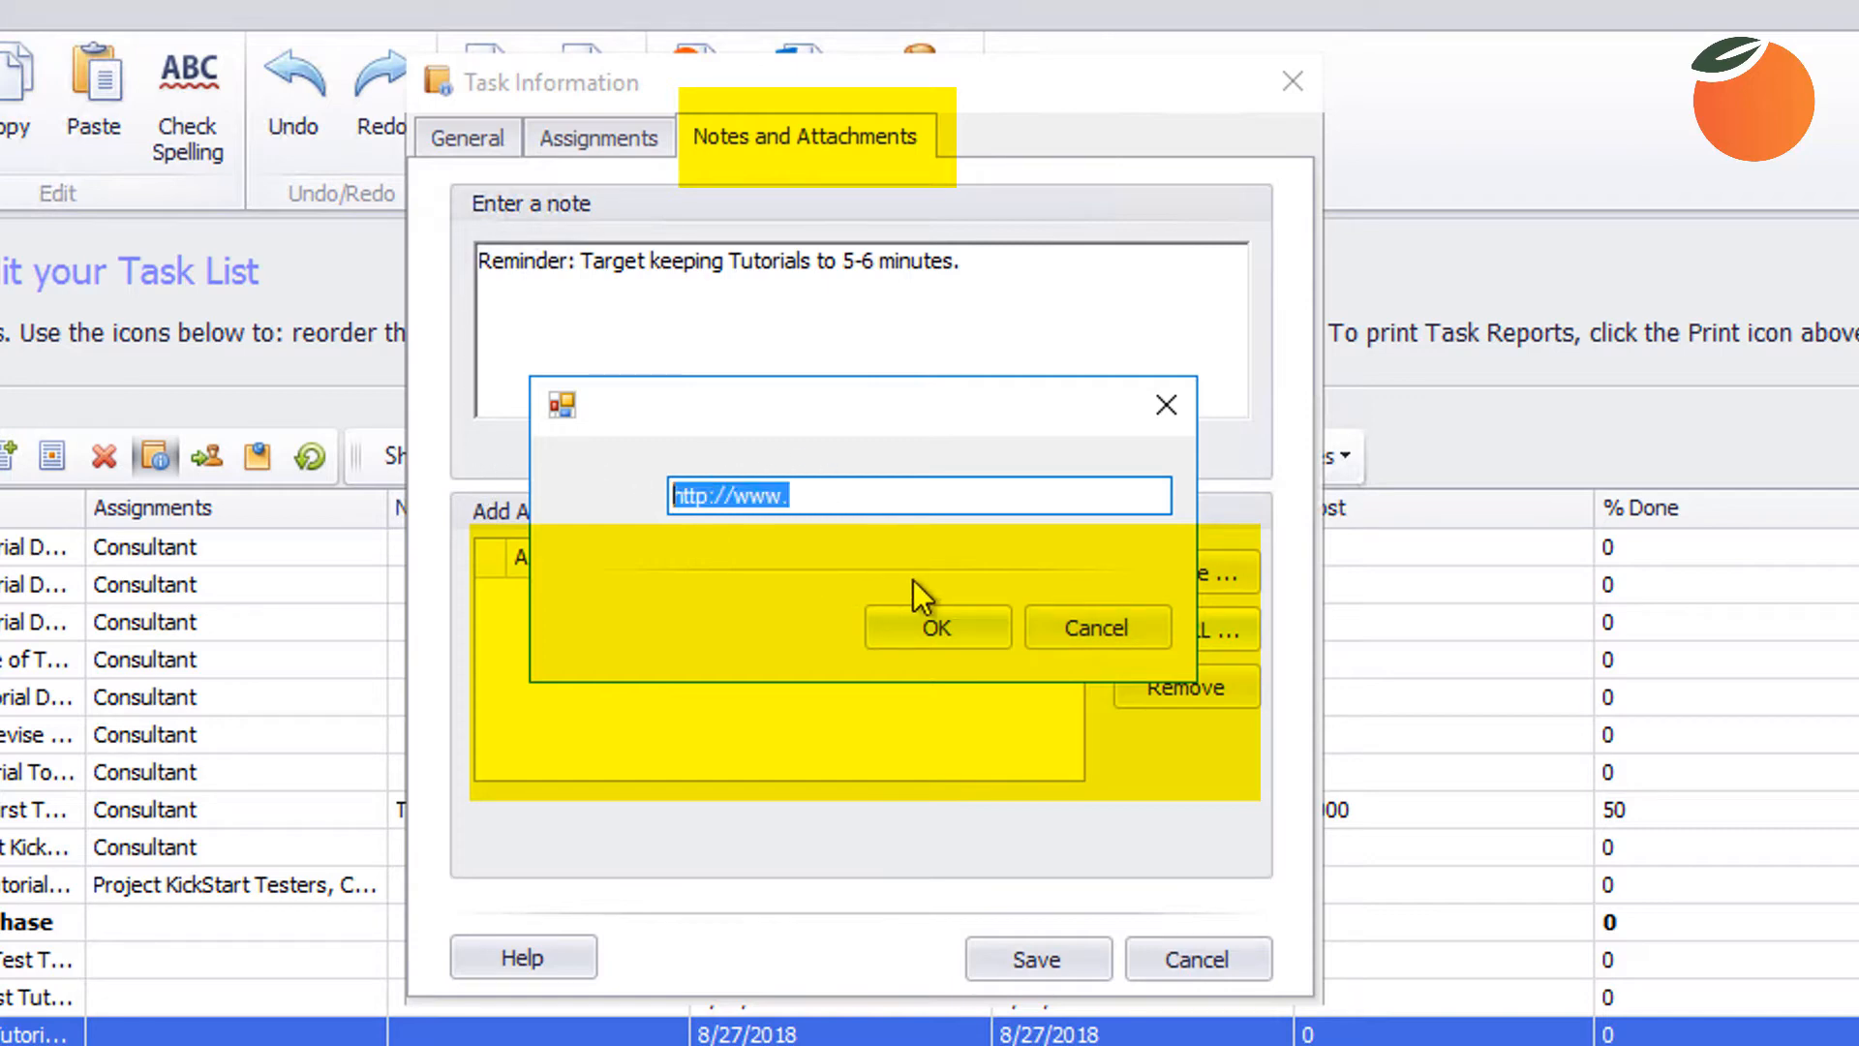
text(http://www.projectkickstart.com/tutorials)
click(947, 629)
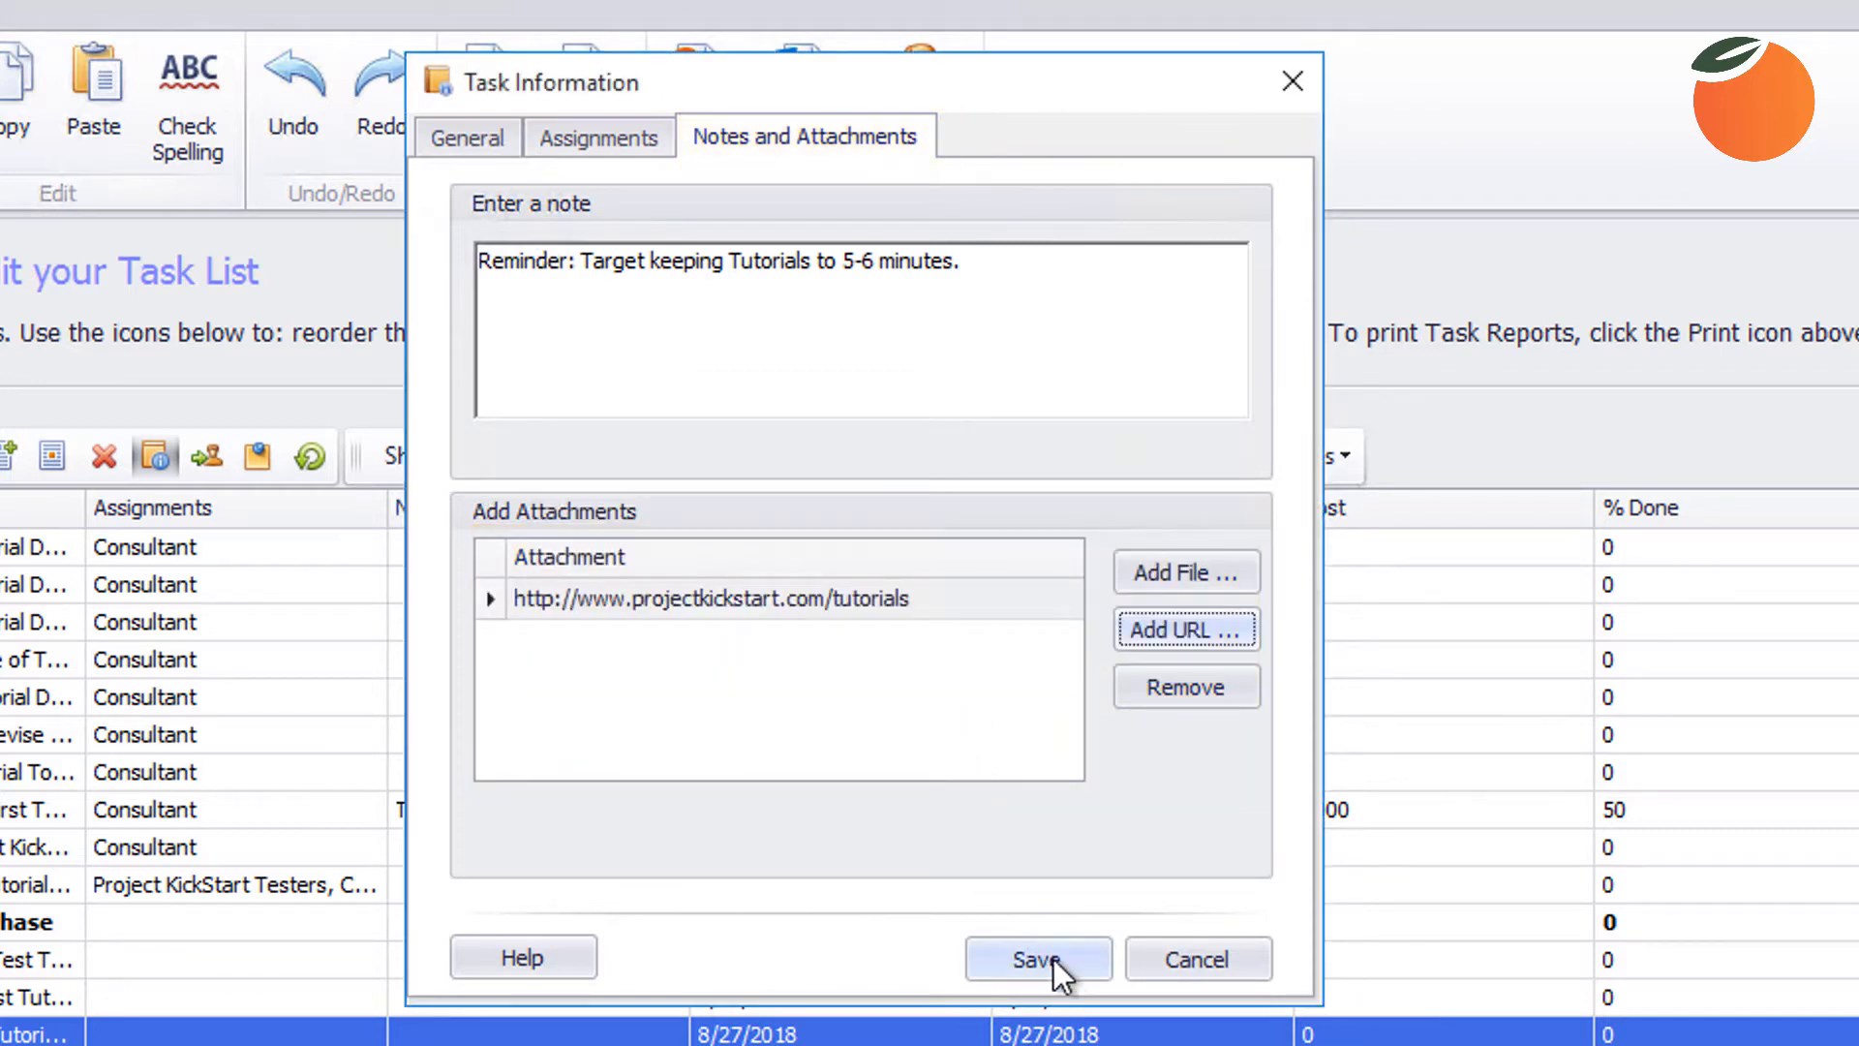
click(1057, 957)
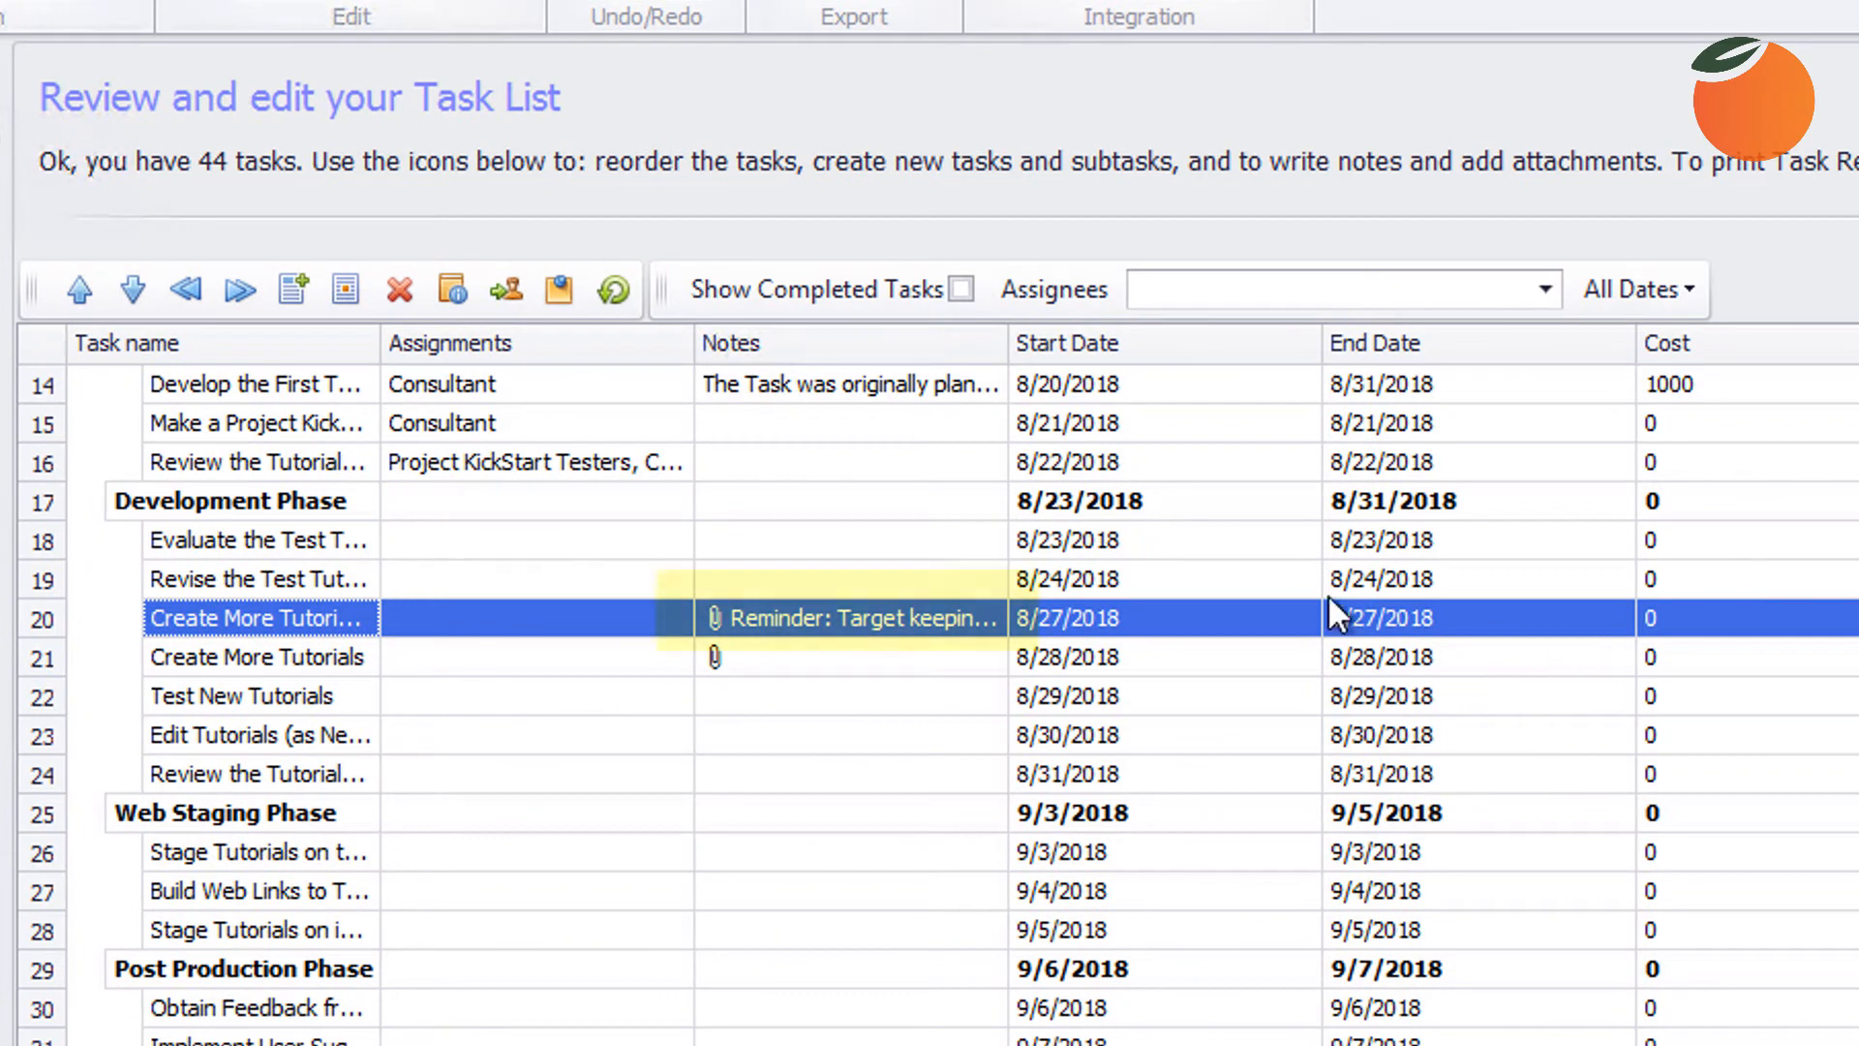
click(717, 623)
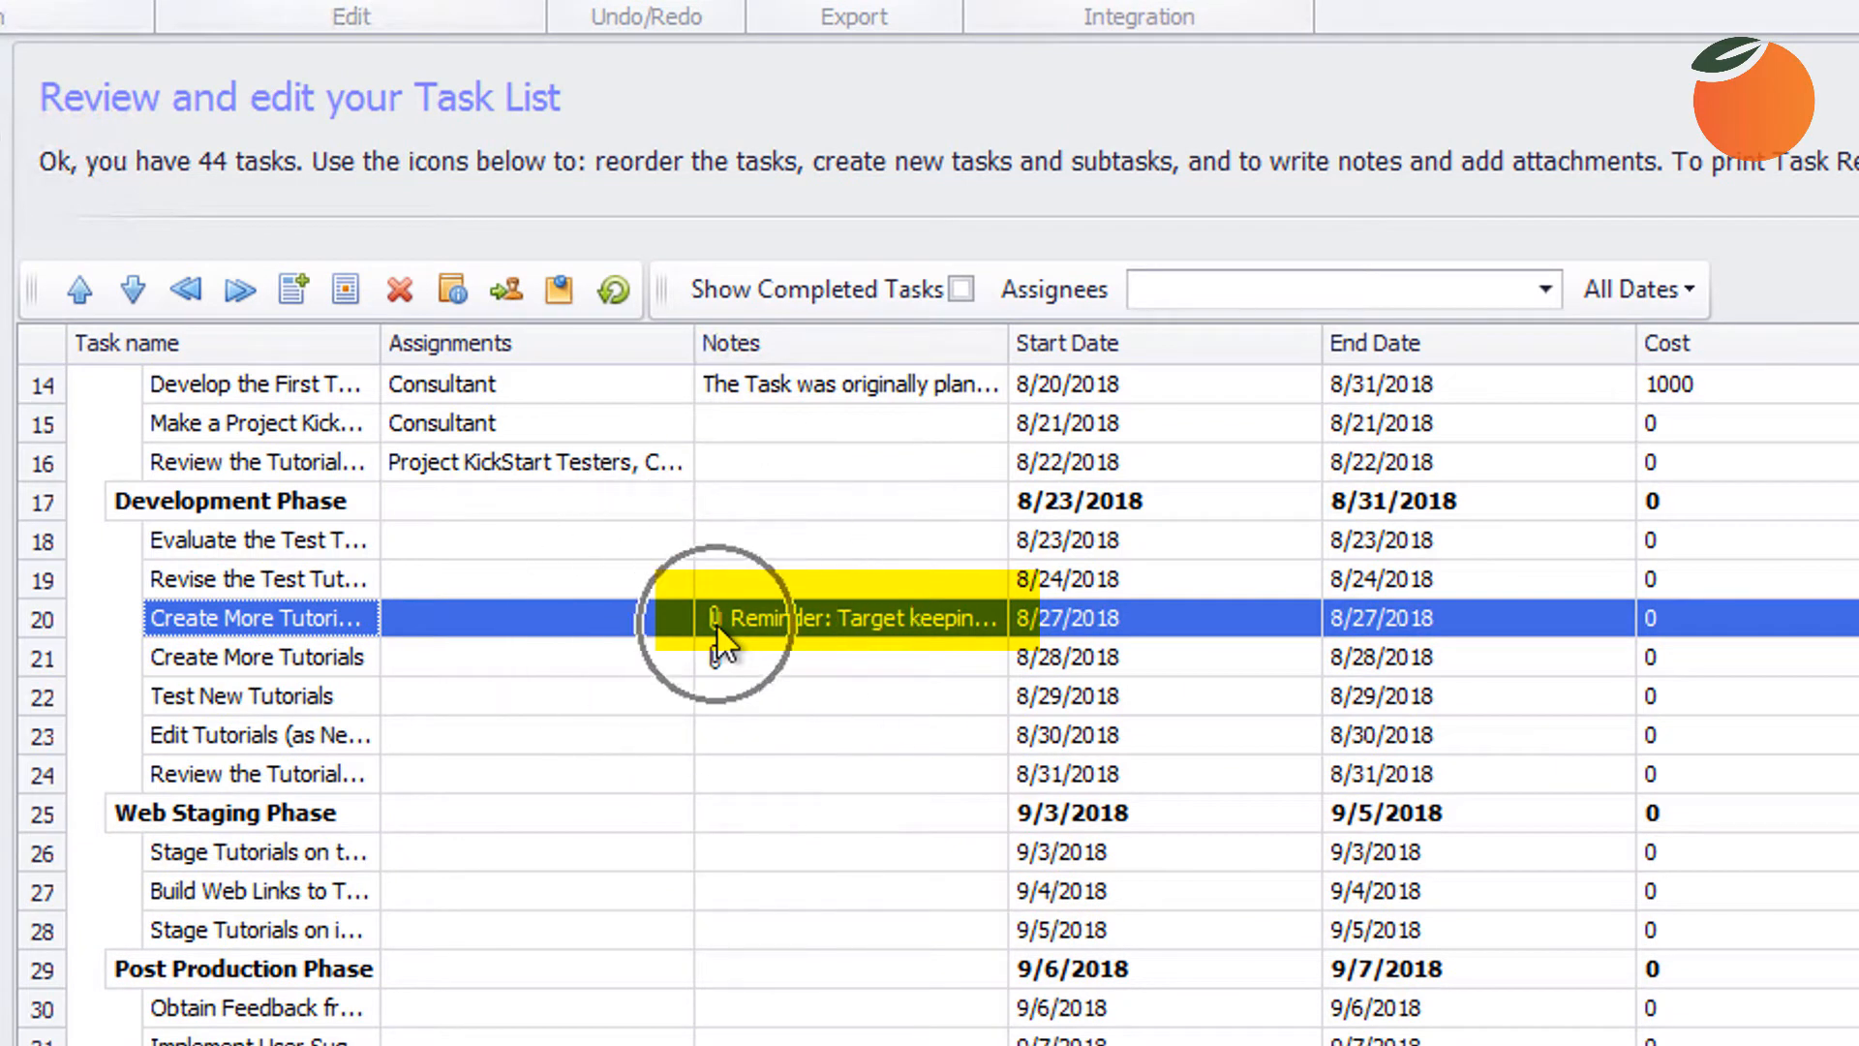